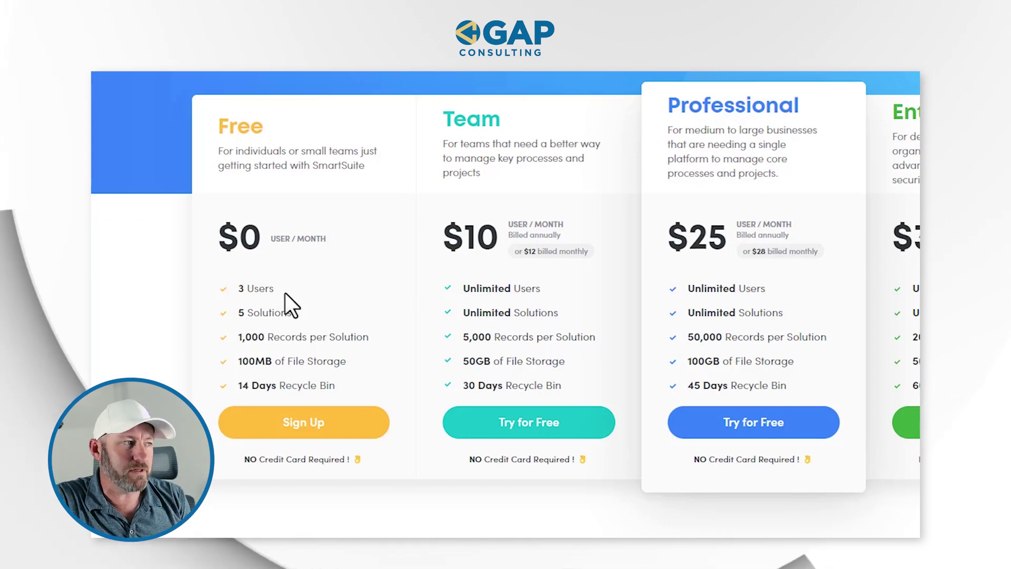
Compare the pricing, user limits and record limits of the Free, Team, Professional and Enterprise plans.
scroll(485, 295, "right", 3)
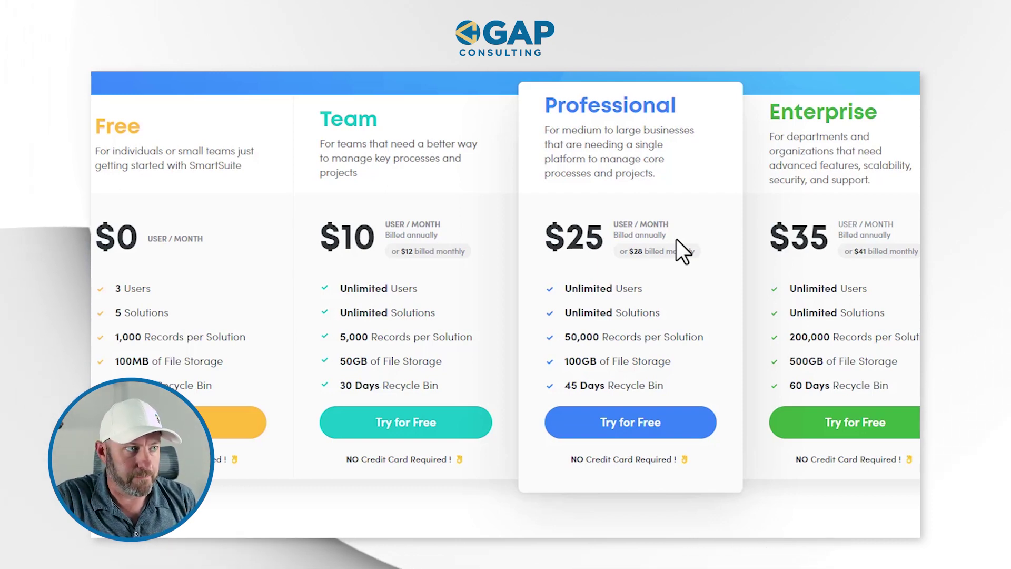
scroll(836, 234, "right", 3)
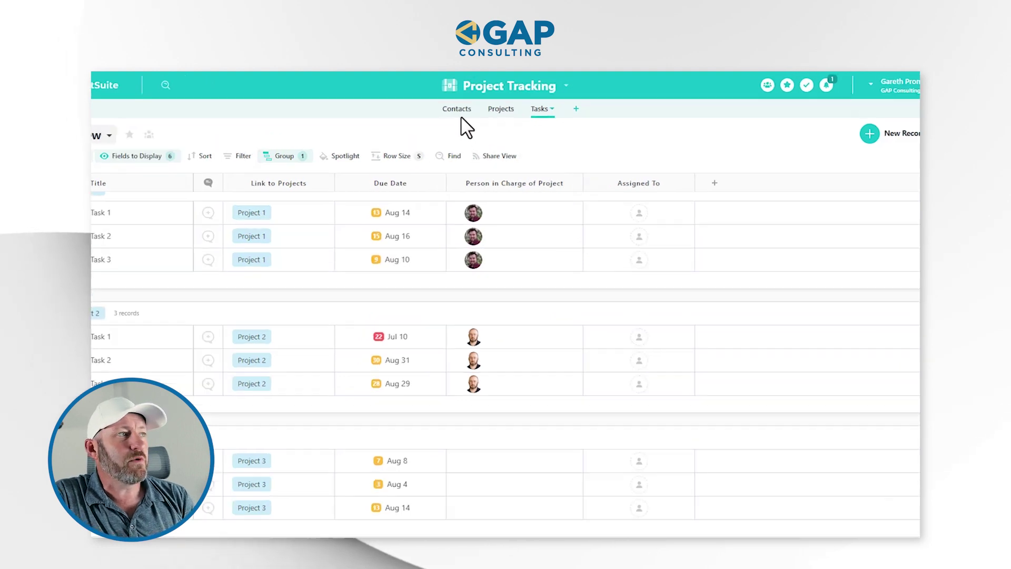
Review the records in the Contacts table and the linked contacts, assignees and tasks in the Projects table.
left_click(457, 109)
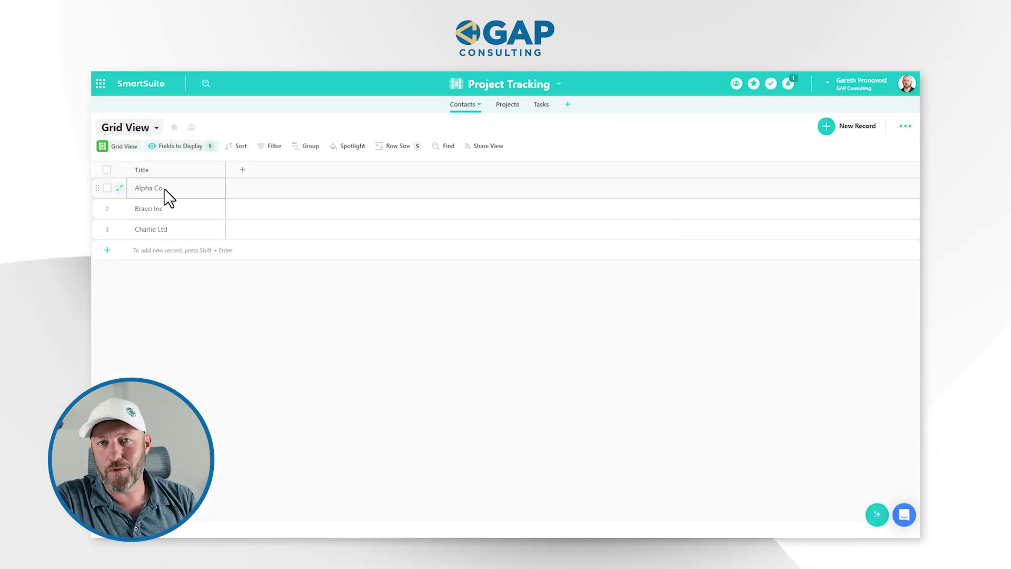
left_click(164, 190)
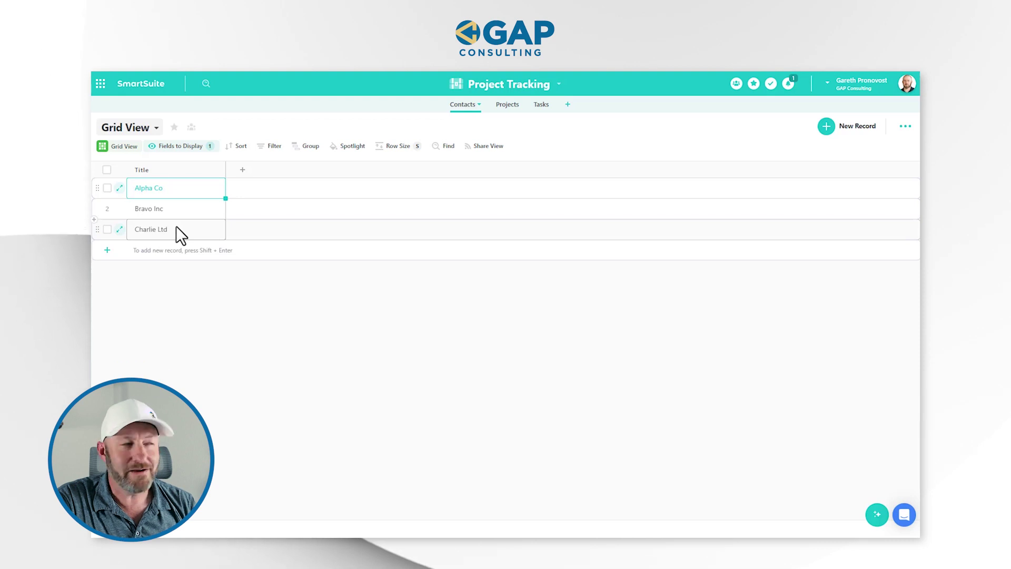
left_click(504, 106)
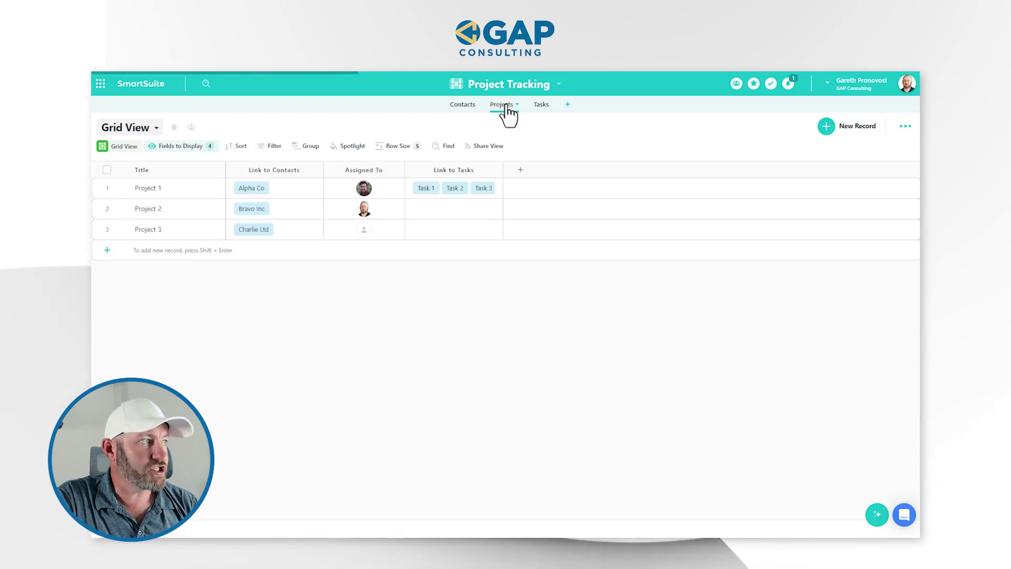
left_click(295, 211)
left_click(299, 232)
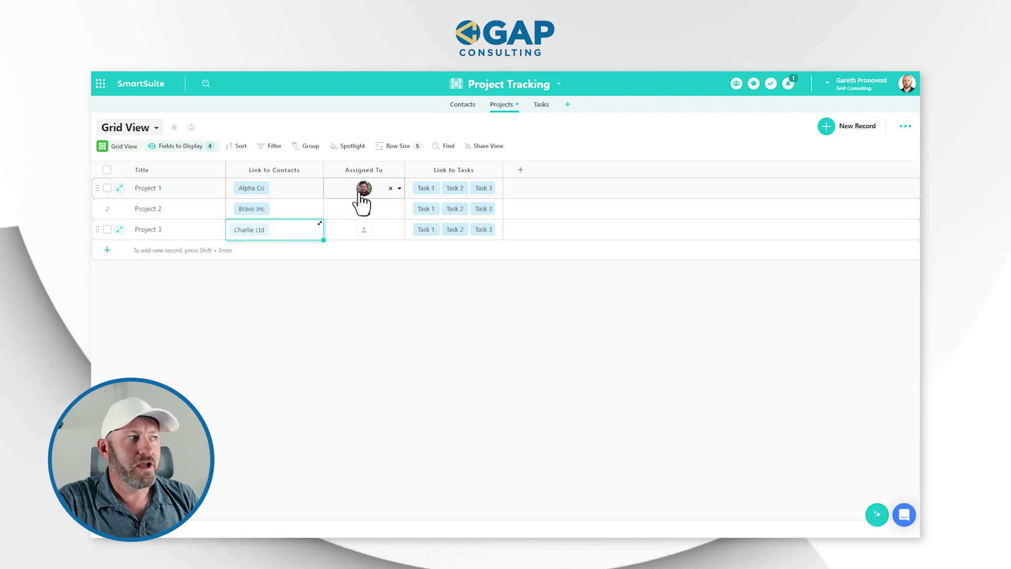
left_click(363, 203)
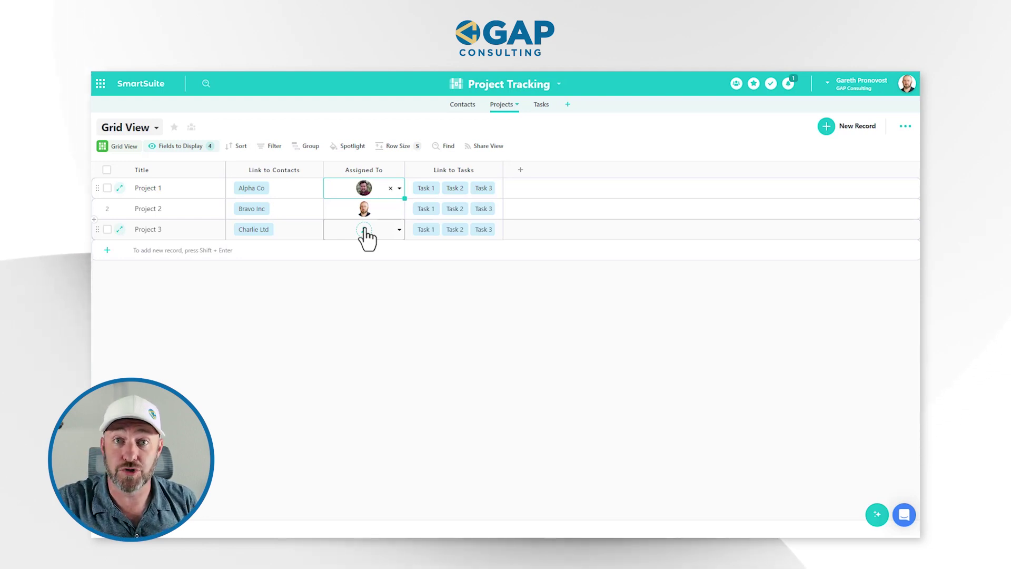
left_click(617, 141)
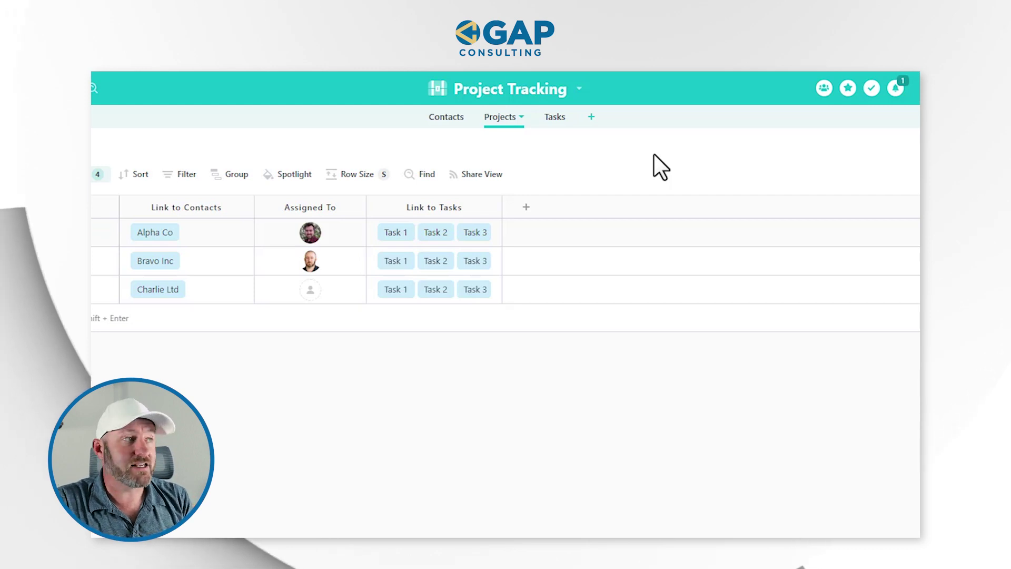
Turn on view sharing for the Projects grid view and close the sharing settings.
left_click(483, 174)
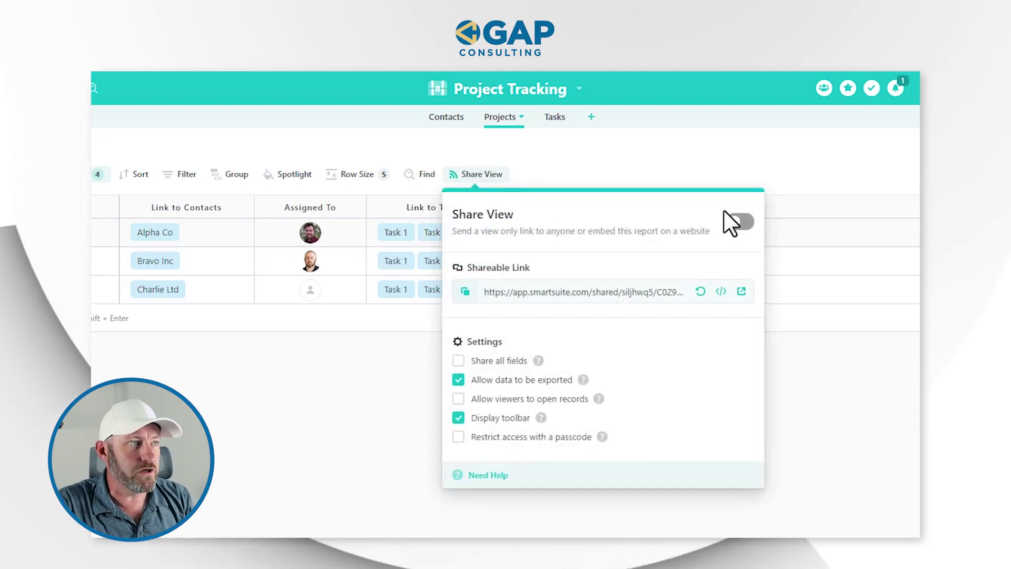
left_click(740, 222)
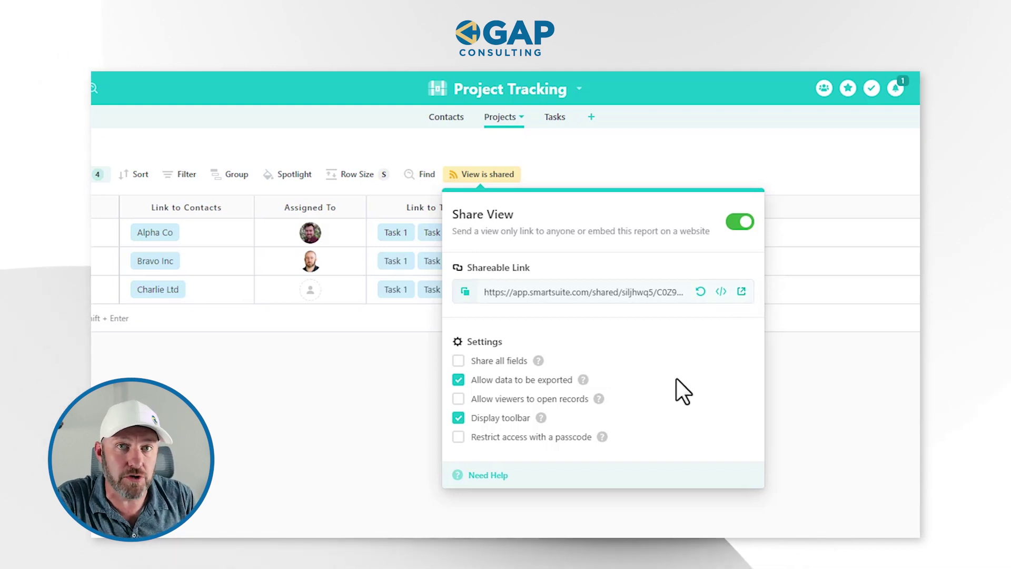
left_click(445, 261)
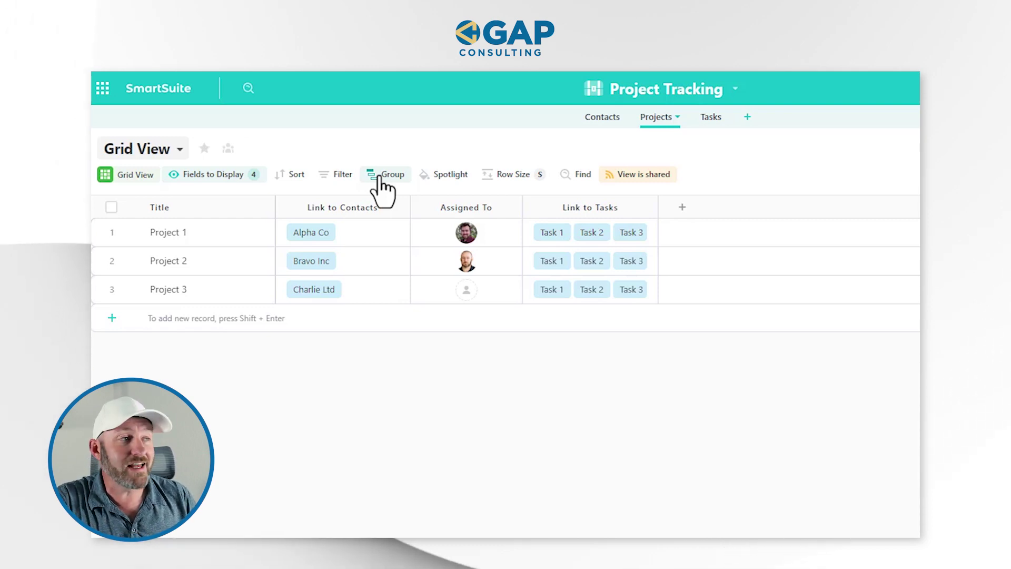
Start inviting a new team member from Project 3's Assigned To field and paste the invitee's email address.
left_click(451, 301)
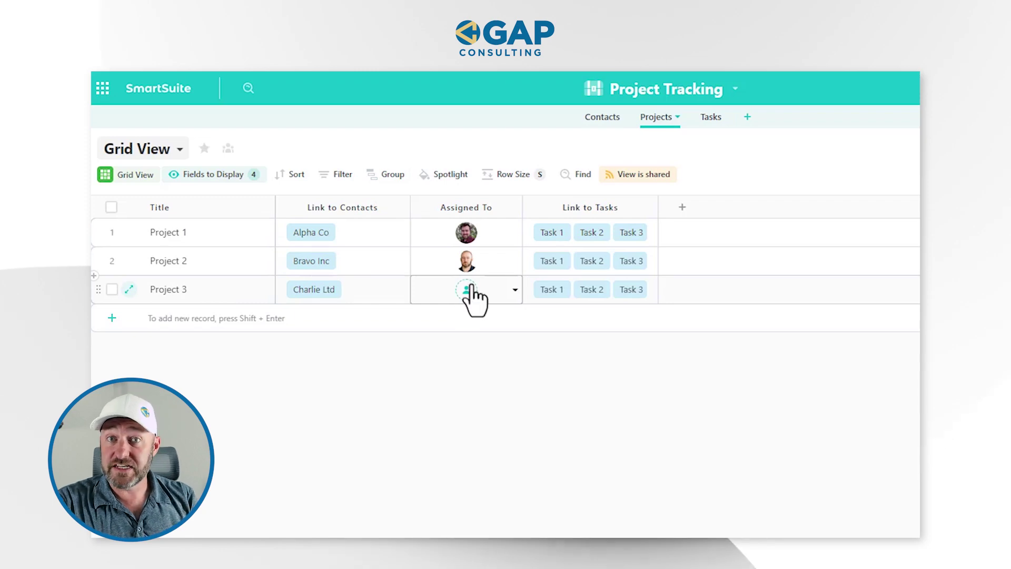
left_click(470, 289)
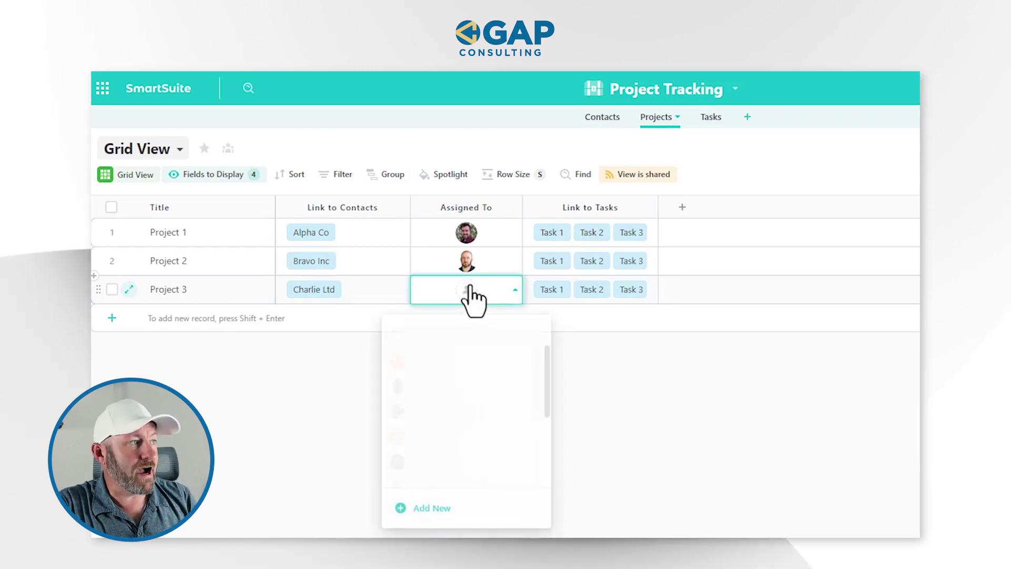
left_click(431, 507)
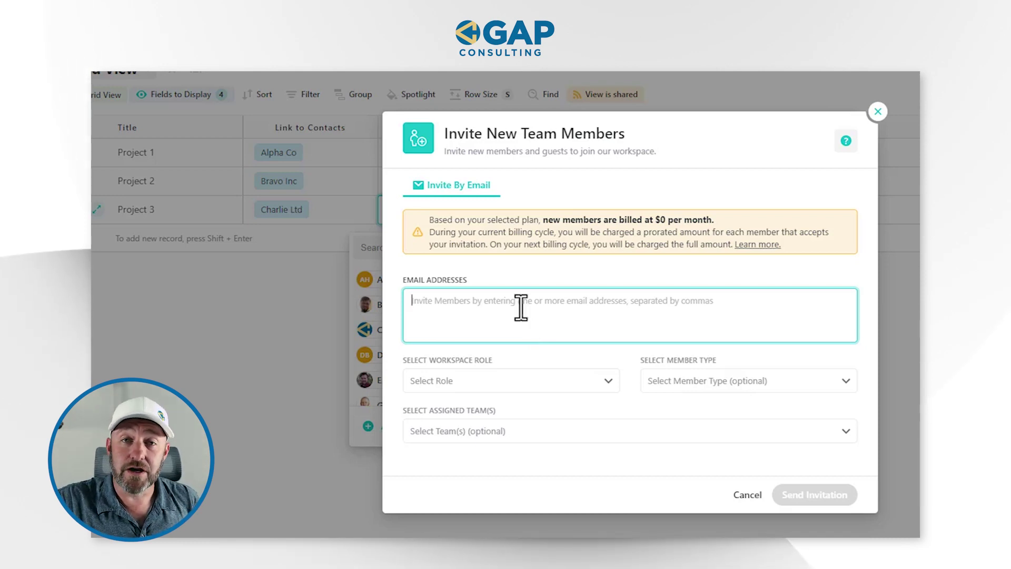
key("ctrl+v")
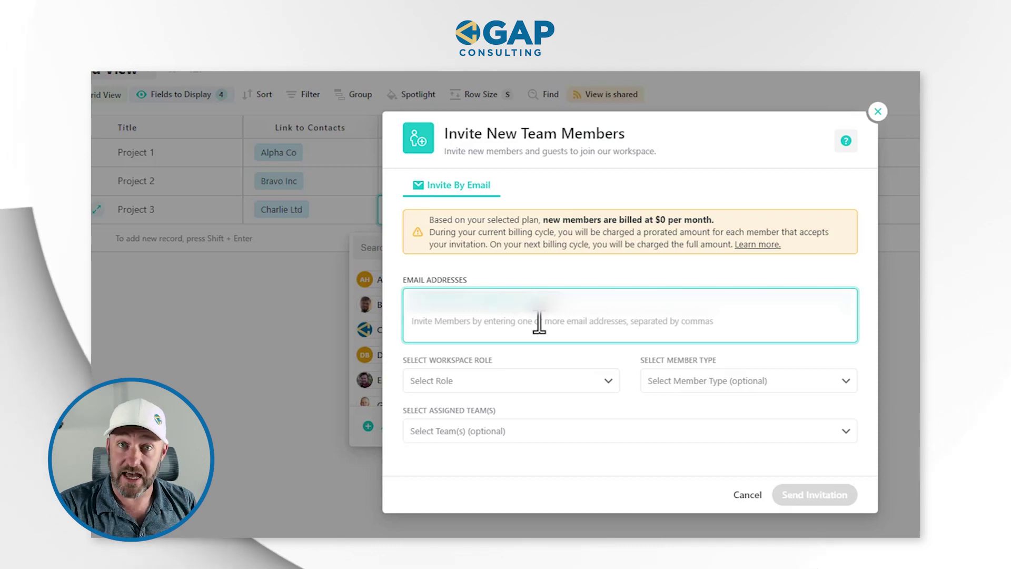
Set the invitee's workspace role to Guest.
left_click(490, 382)
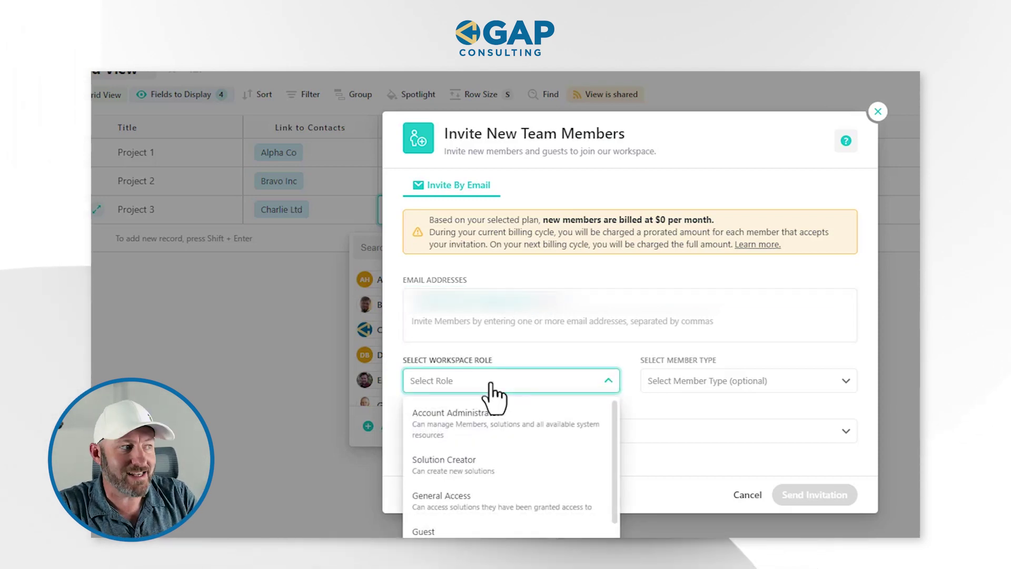
scroll(497, 434, "down", 1)
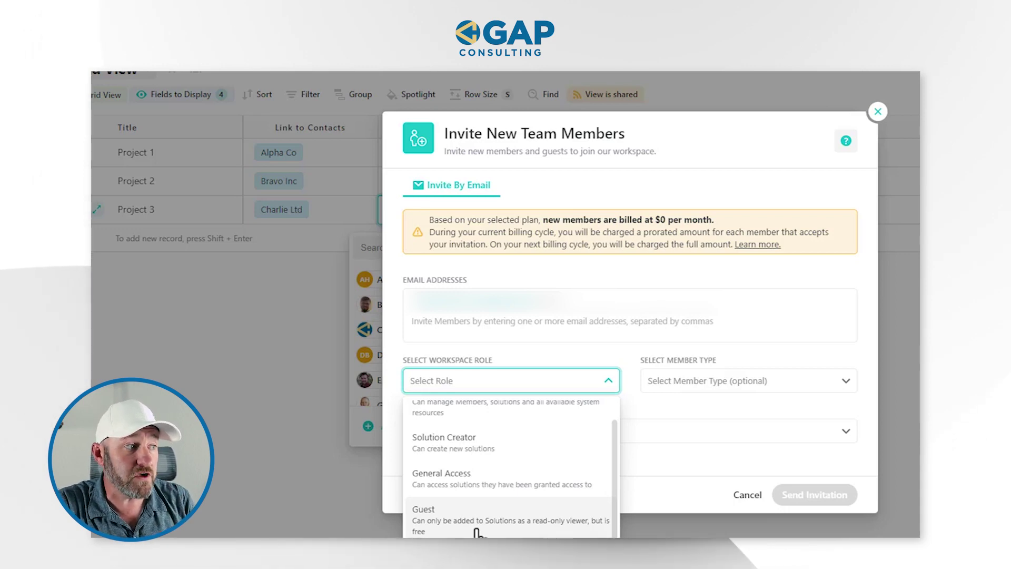
left_click(510, 527)
Check the optional member type and team choices, leave both unset, and send the invitation.
left_click(705, 350)
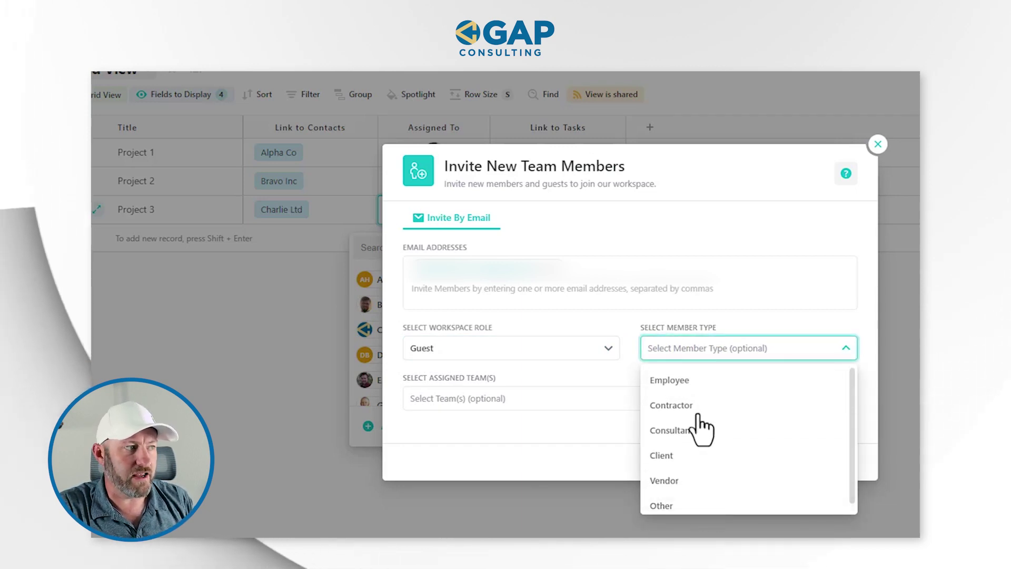
left_click(637, 371)
left_click(584, 408)
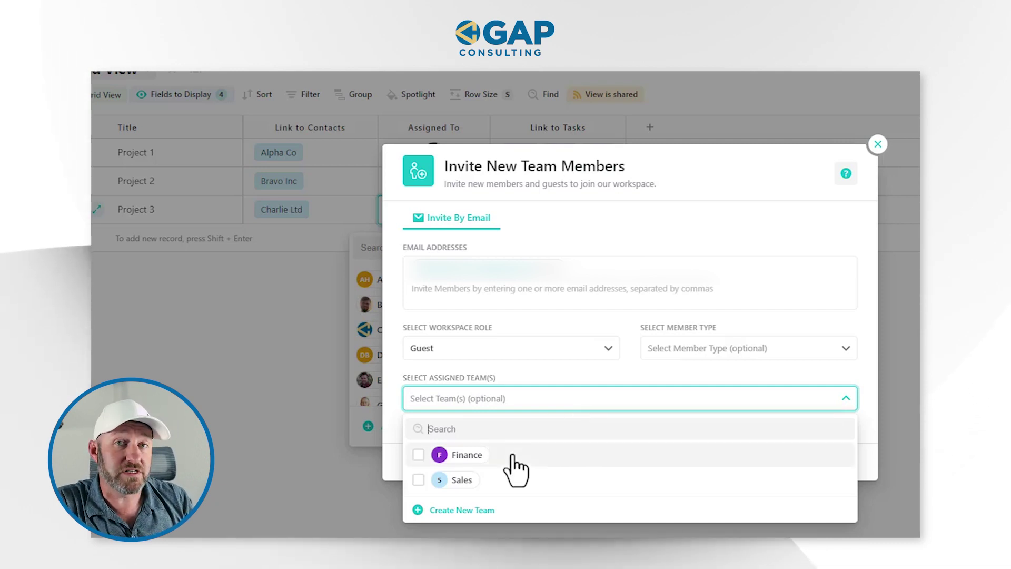
left_click(578, 401)
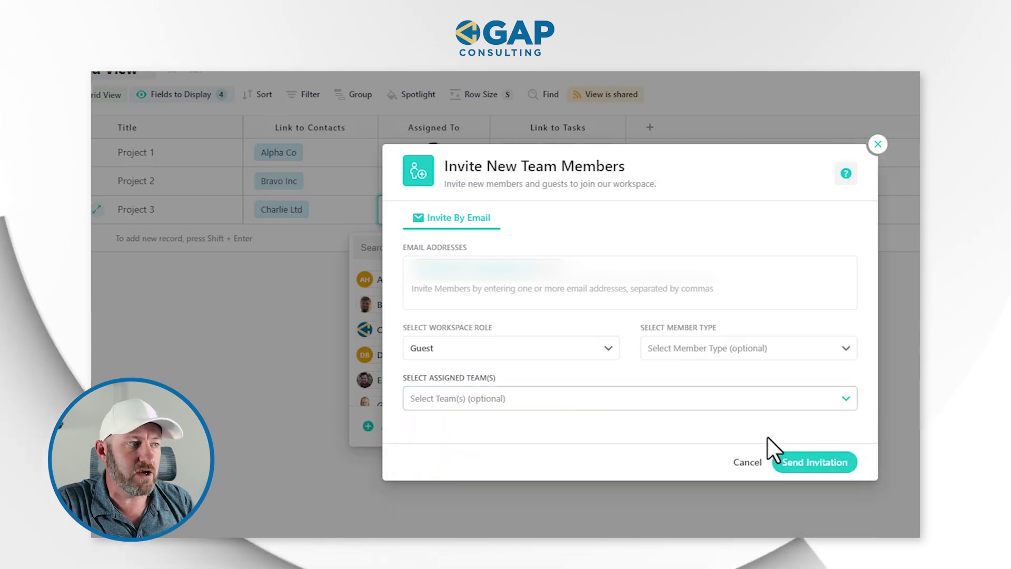
left_click(806, 465)
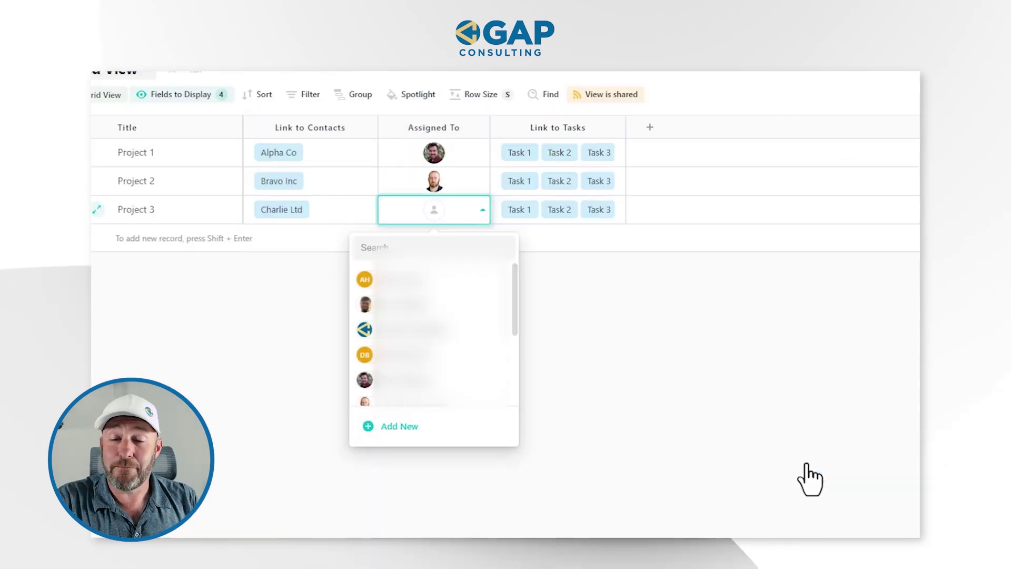
left_click(765, 409)
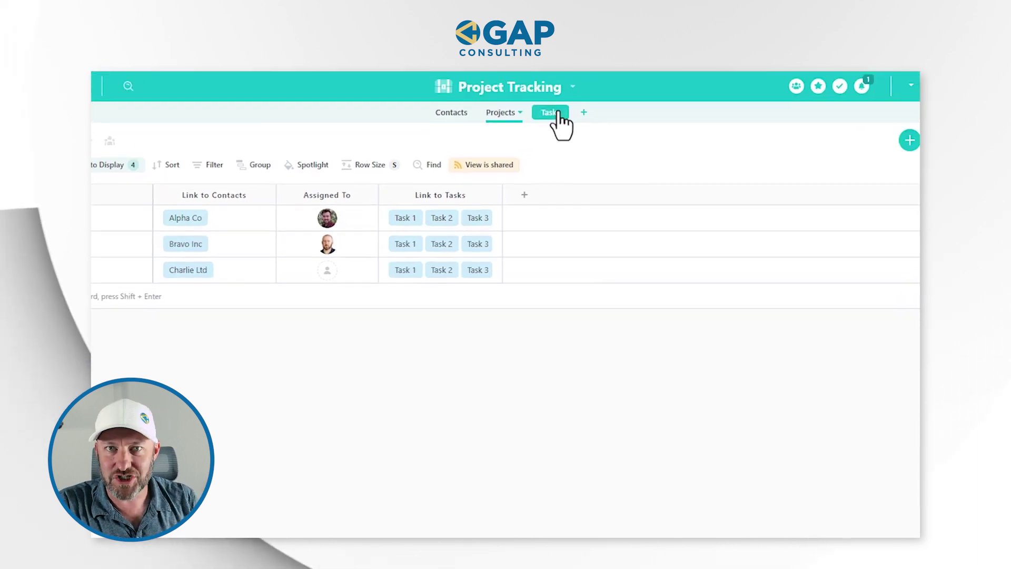
In the Tasks table, assign Project 1's first task to a team member and fill the assignment down its other two tasks.
left_click(558, 113)
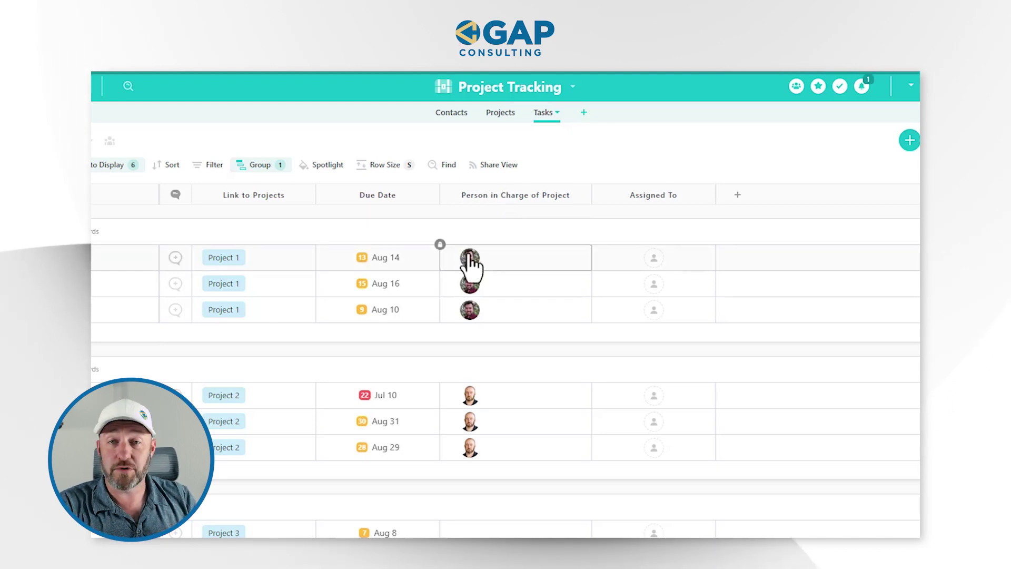
left_click(642, 268)
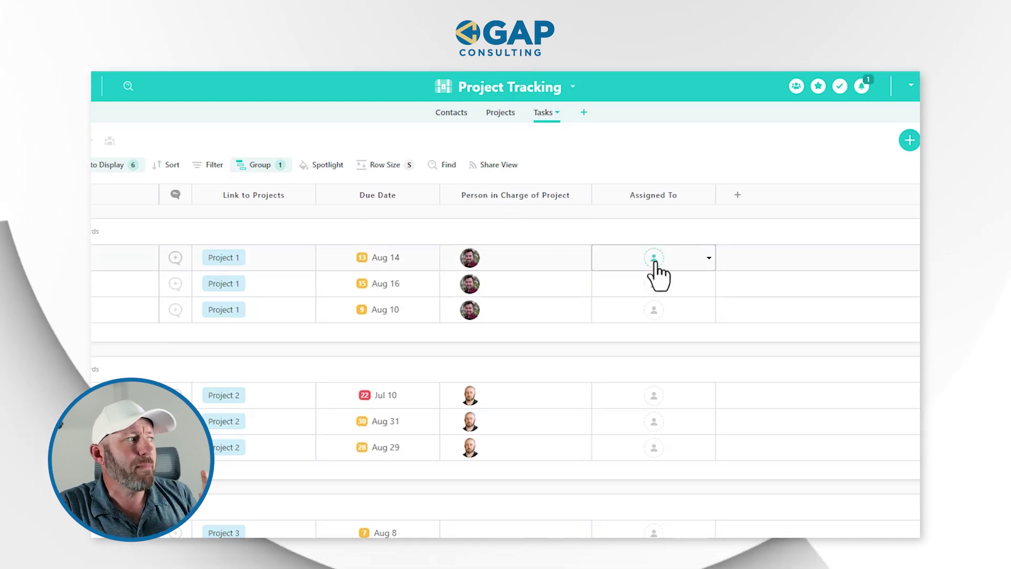
left_click(654, 262)
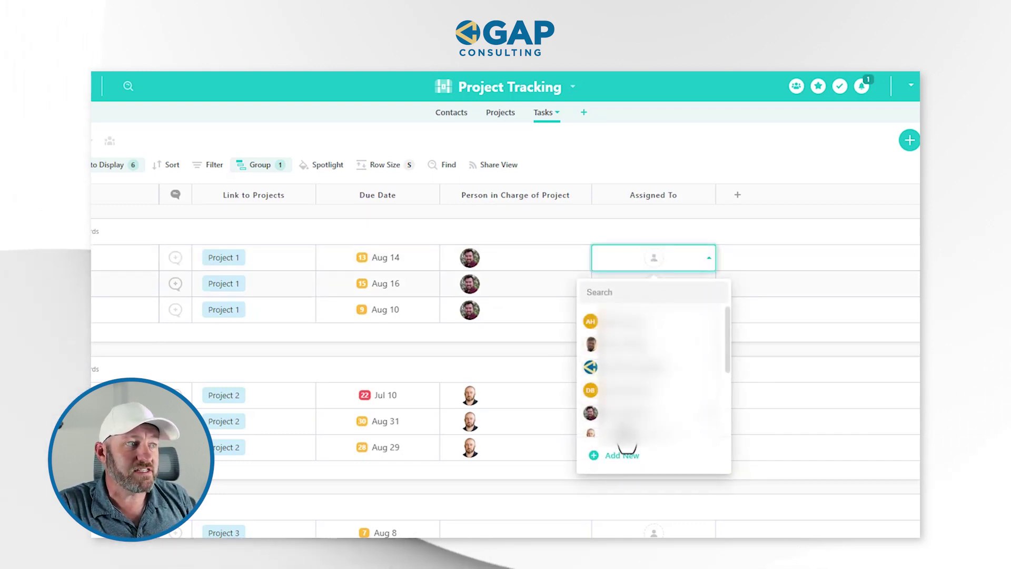
left_click(624, 435)
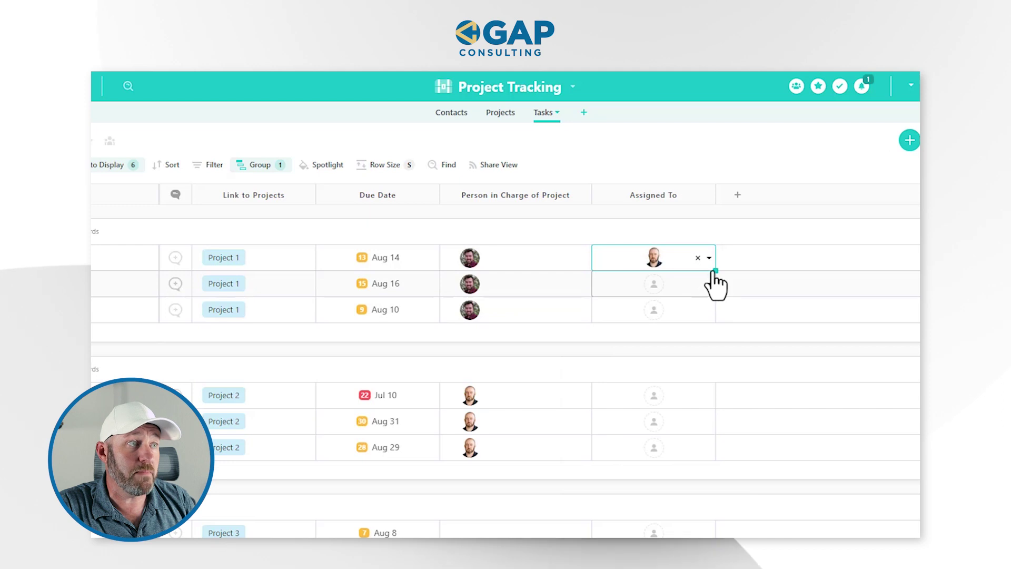
left_click_drag(716, 272, 707, 326)
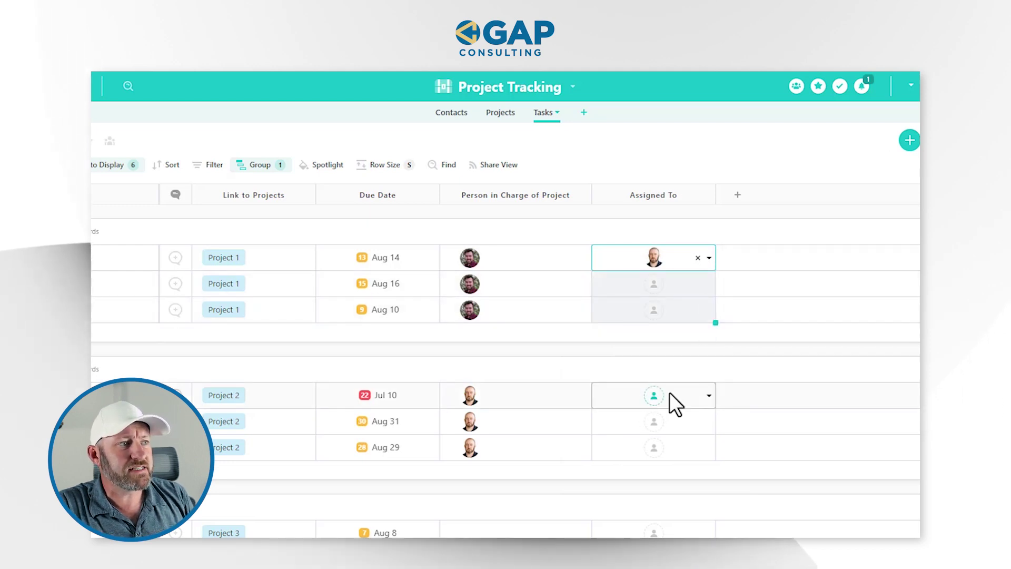
Assign the first Project 2 task to a team member.
left_click(652, 406)
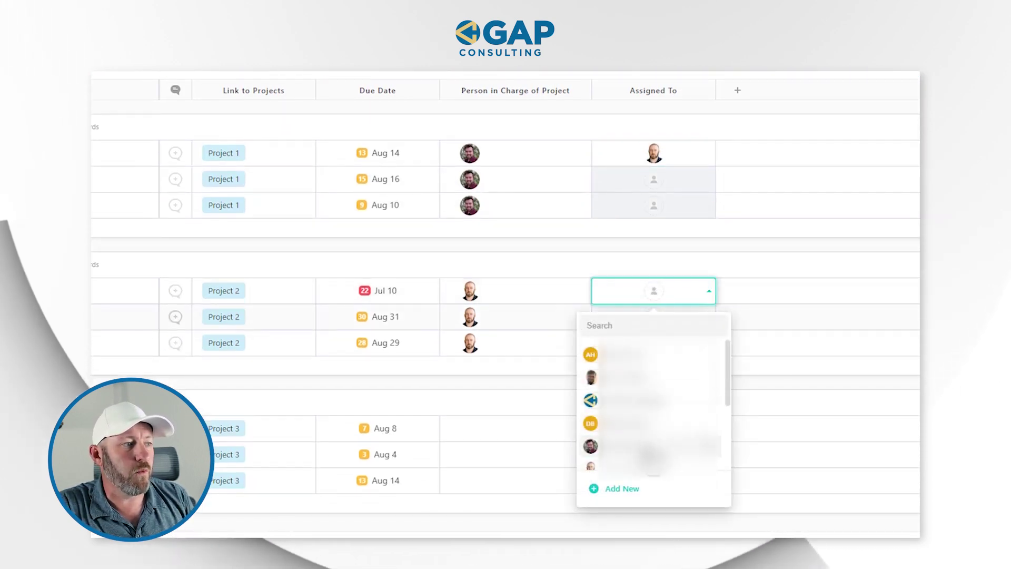
scroll(653, 400, "down", 2)
left_click(624, 431)
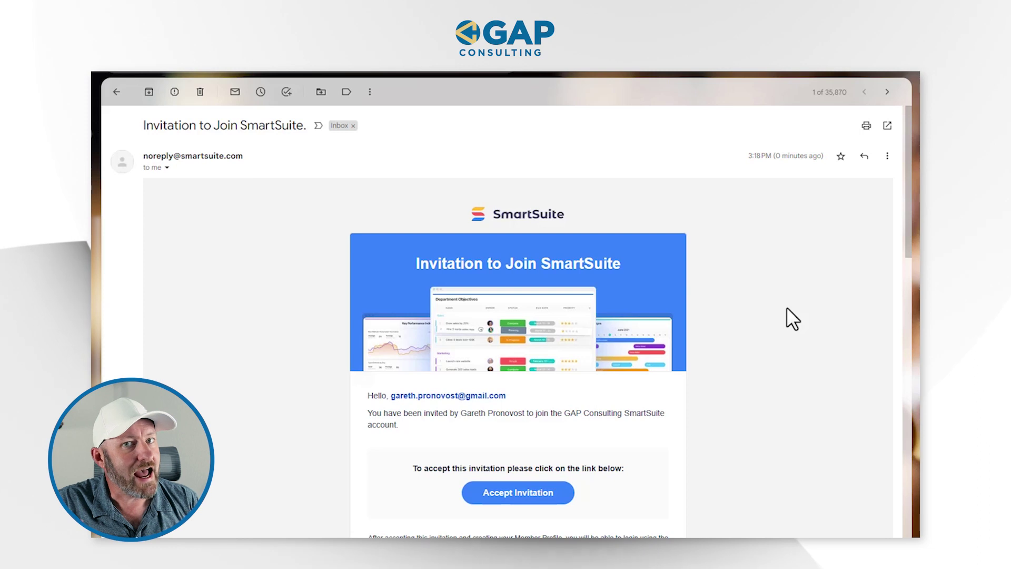
Switch to Gmail and accept the invitation to join SmartSuite from the invitation email.
scroll(546, 443, "down", 1)
left_click(545, 444)
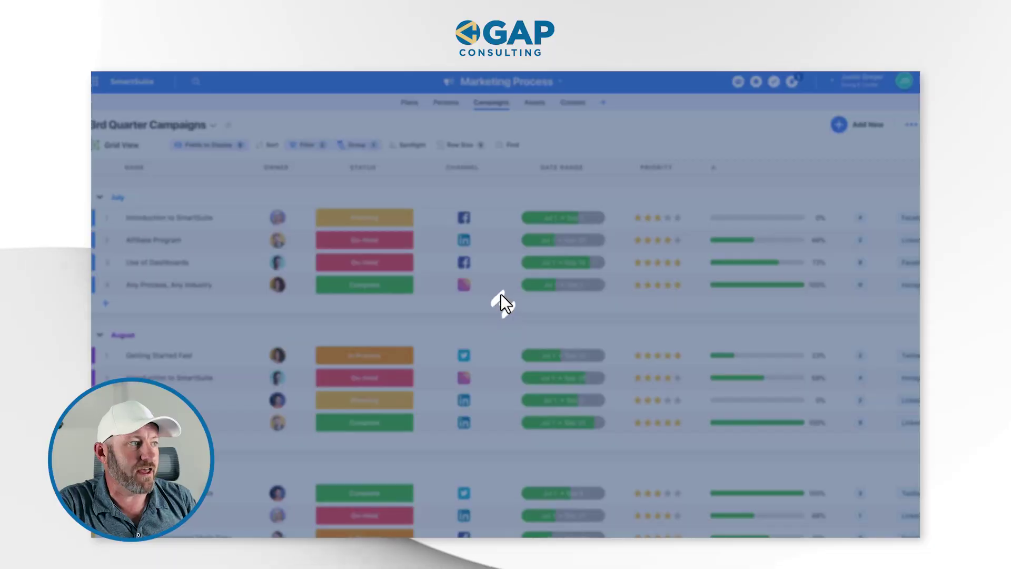
left_click(501, 295)
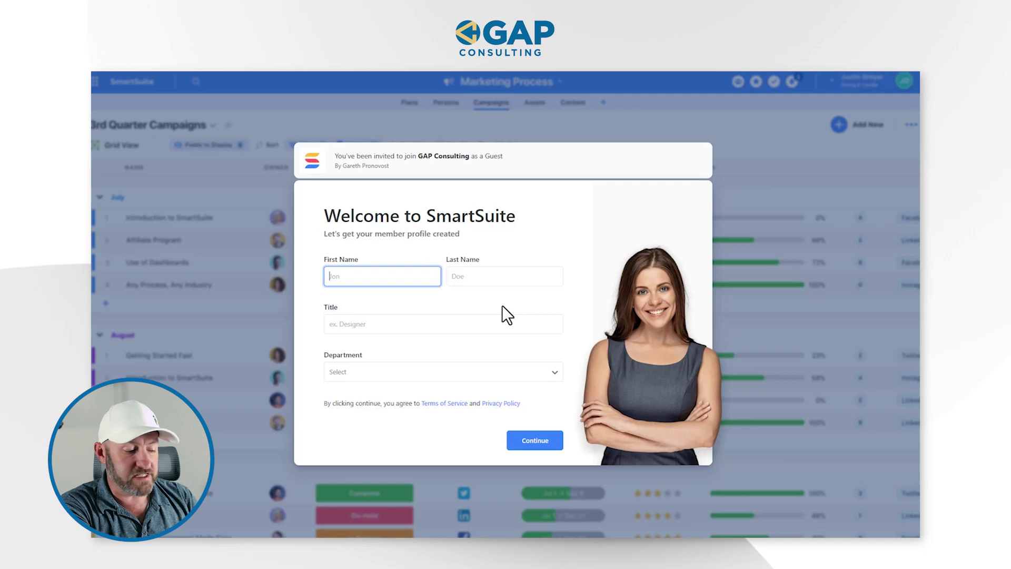
Fill in the guest's first and last name, set the title to Contractor and department to Customer Service, and continue.
type("Gareth")
key("Tab")
type("Guest")
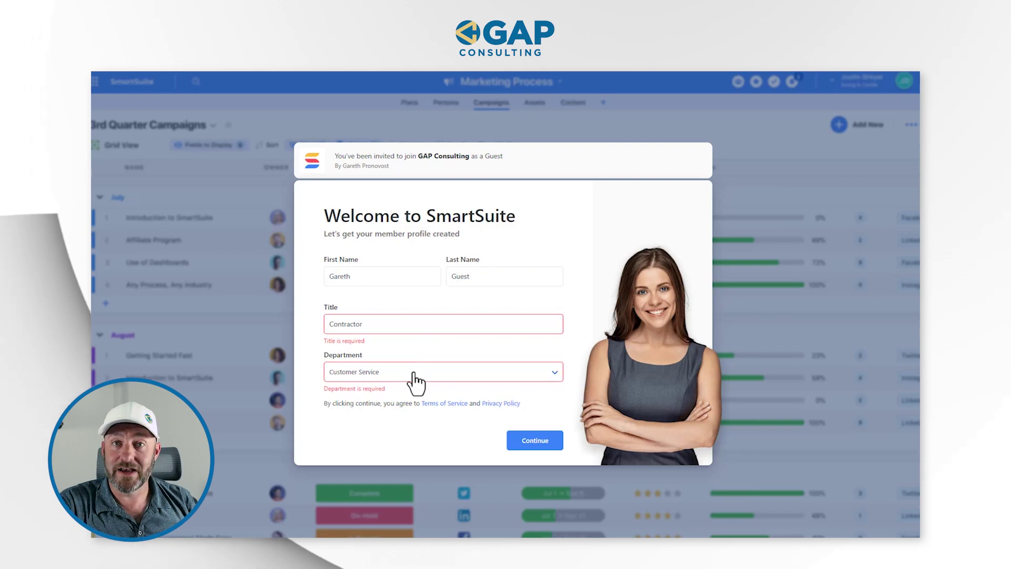
left_click(537, 441)
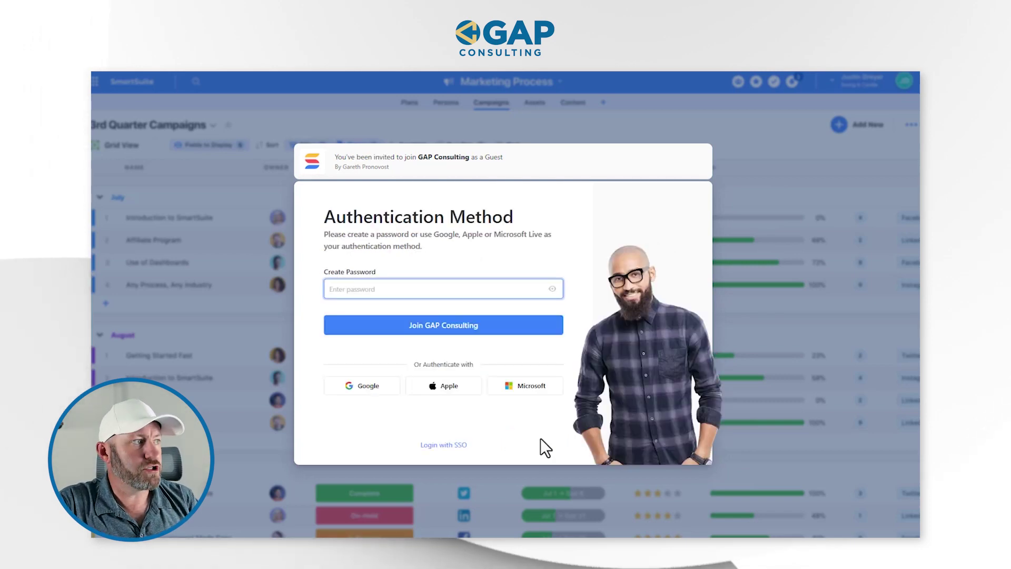
Create the guest account's password and join the GAP Consulting workspace.
left_click(399, 295)
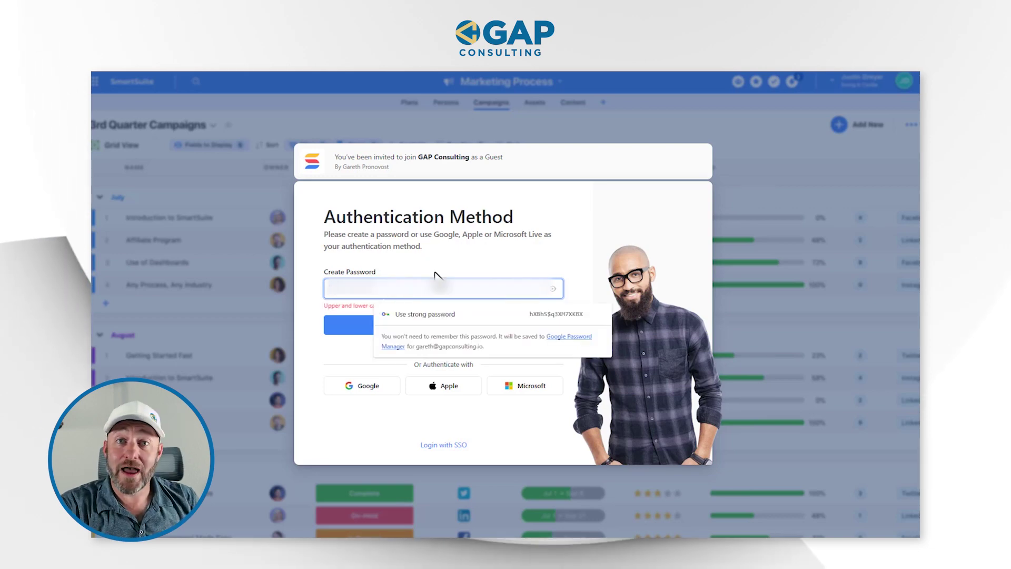
left_click(437, 314)
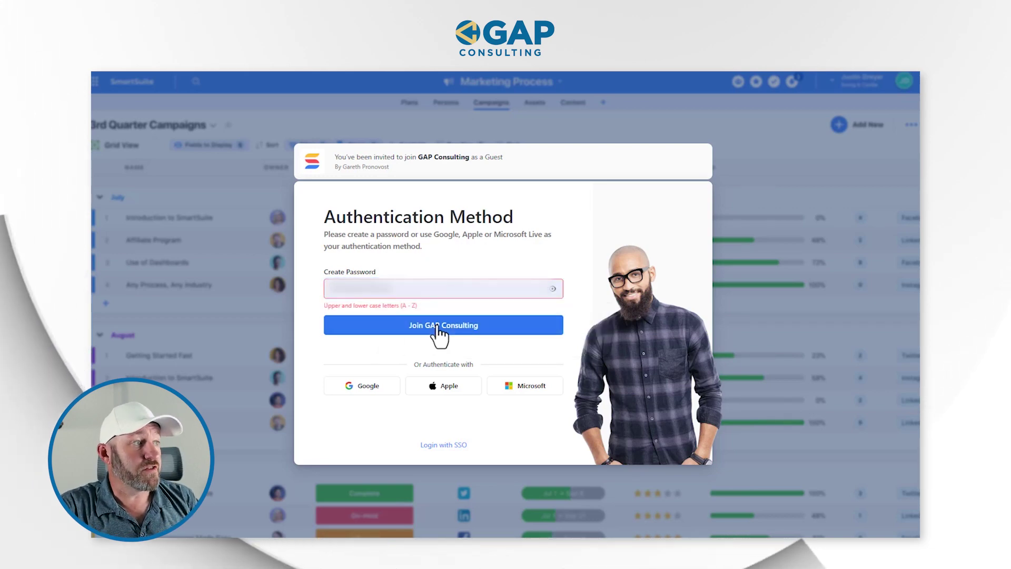
left_click(438, 327)
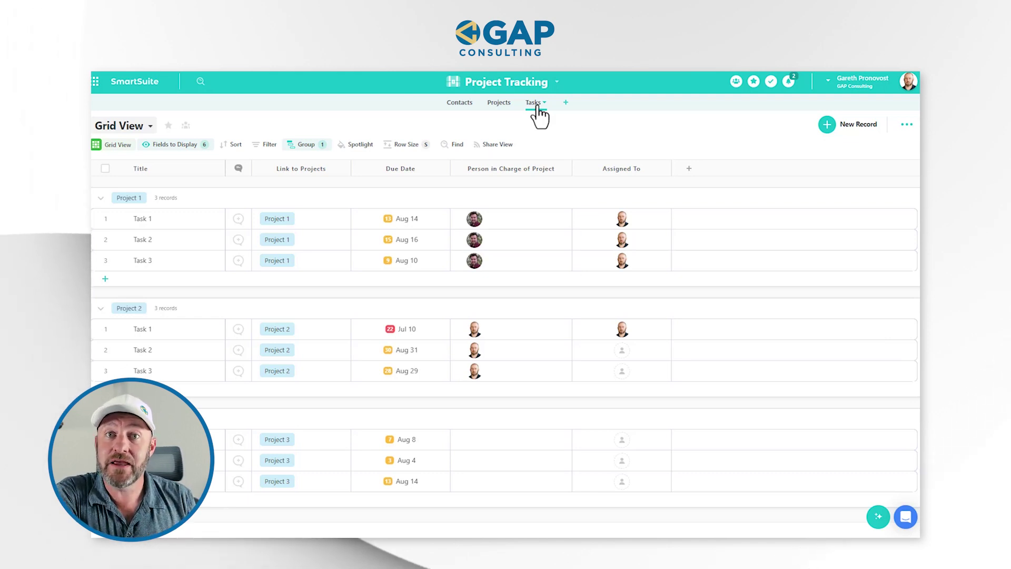
In the Tasks table, assign Project 2's Task 3 to the guest user and copy that assignment to Task 2.
left_click(623, 373)
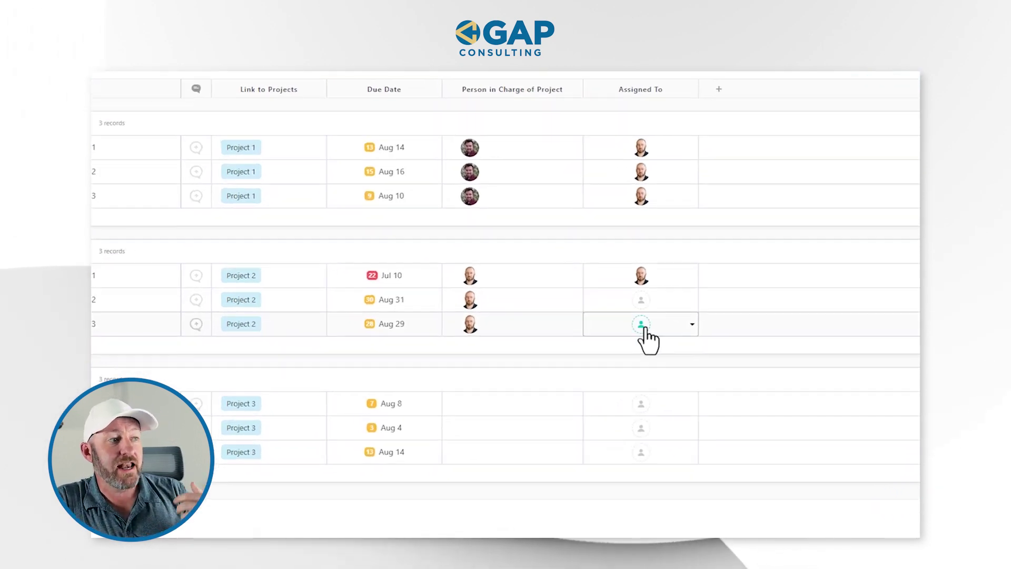
left_click(644, 328)
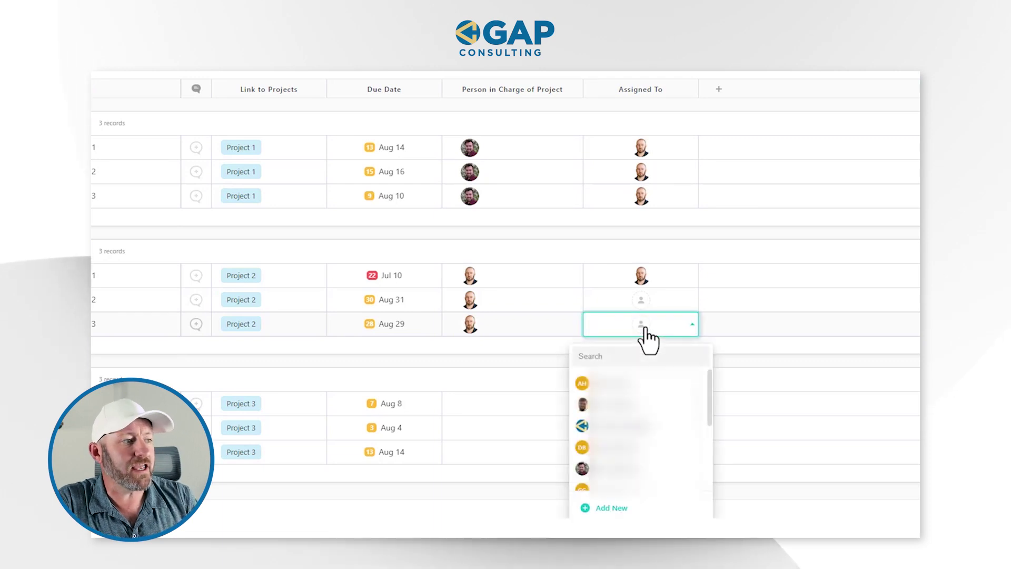
type("gar")
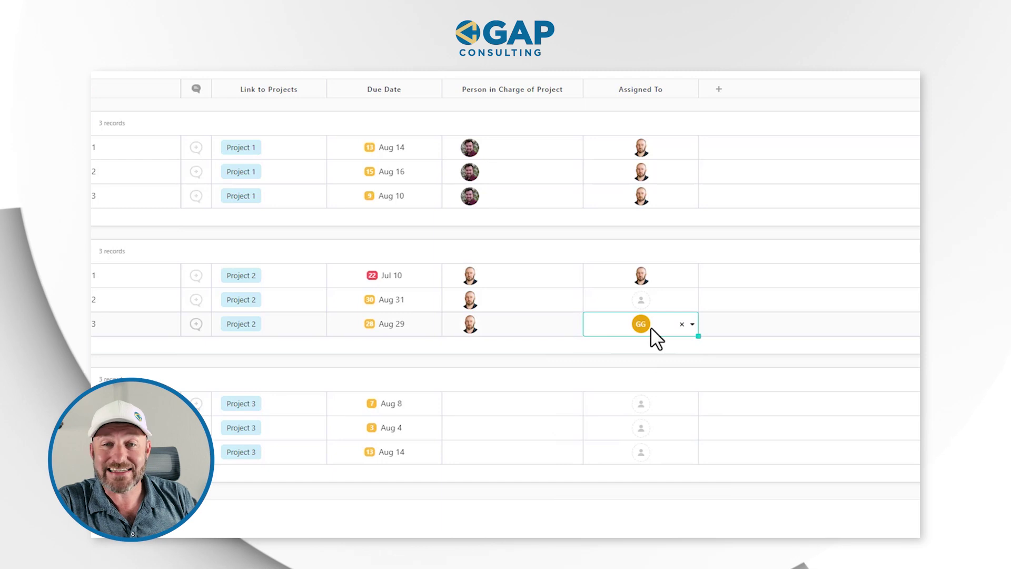
left_click(651, 302)
key("ctrl+v")
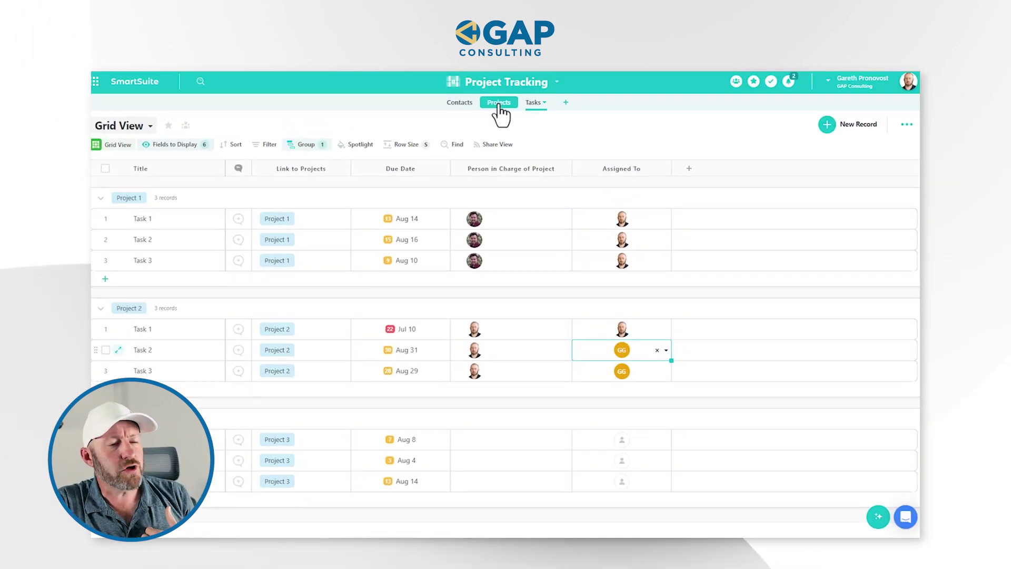
In the Projects table, assign Project 3 to the guest user.
left_click(498, 103)
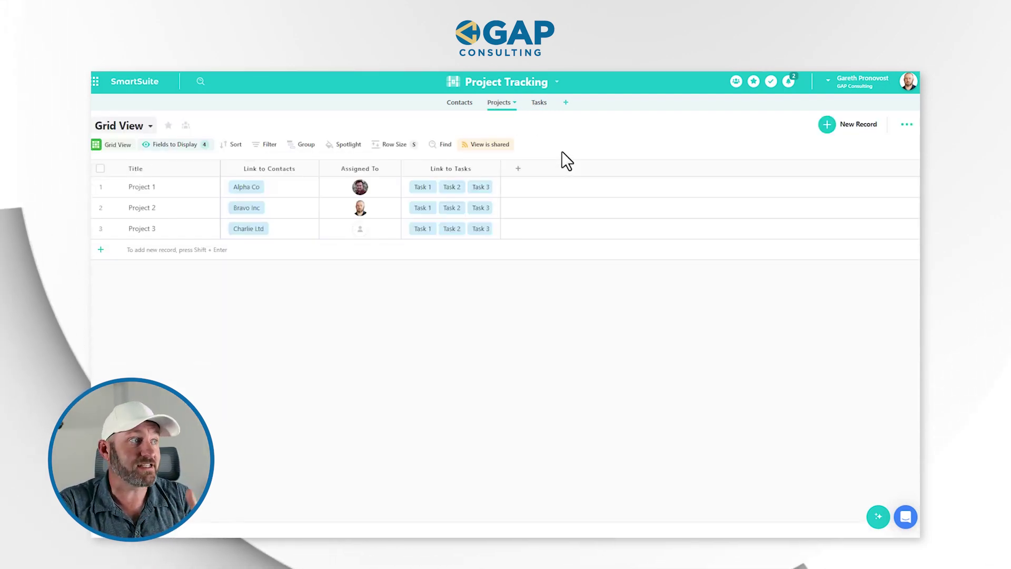
left_click(358, 229)
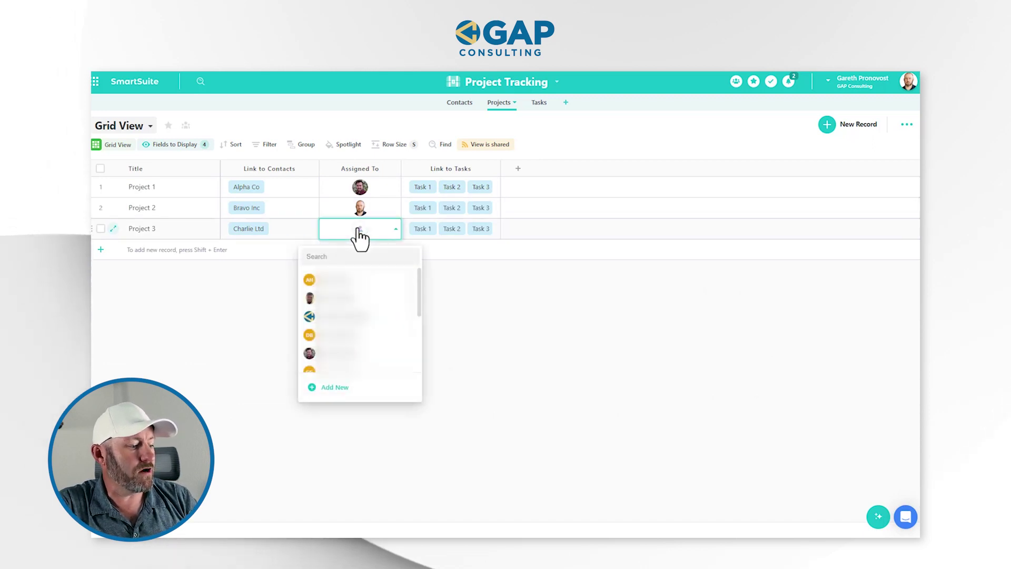
type("g")
left_click(372, 280)
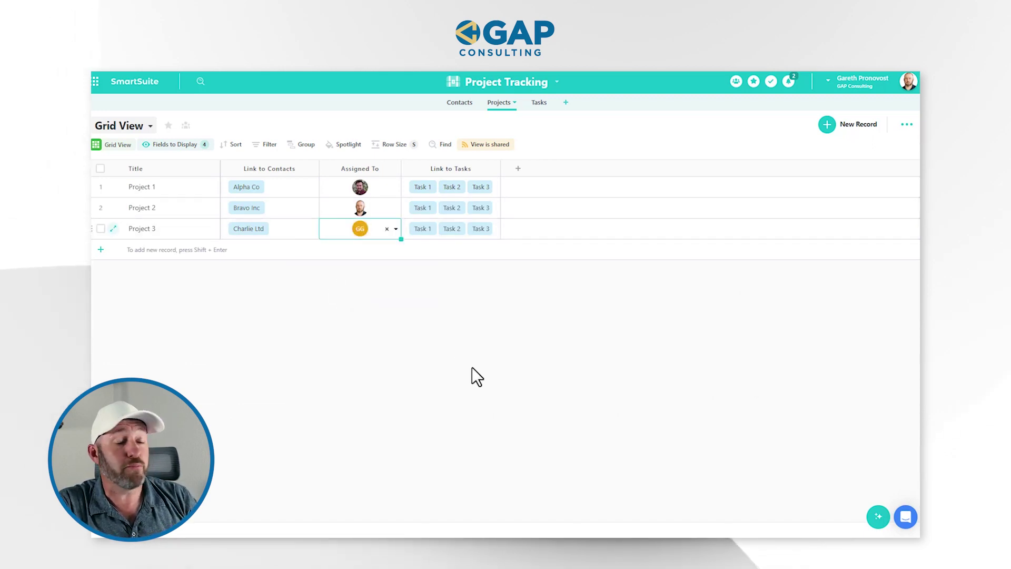
Start a conversation on Project 2's Task 2 in the Tasks table, mentioning the guest with "please review this", and send it.
left_click(539, 103)
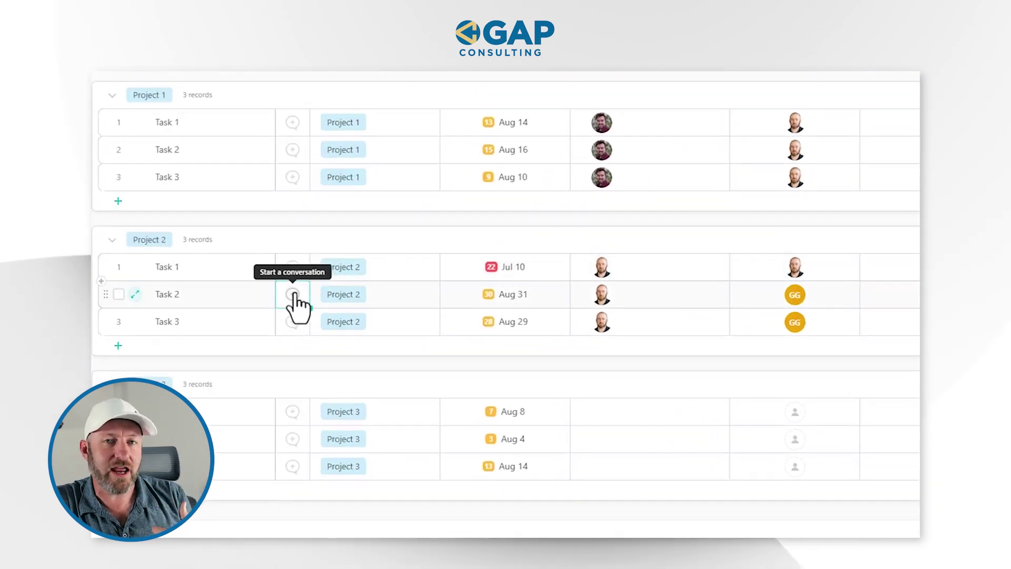
left_click(293, 296)
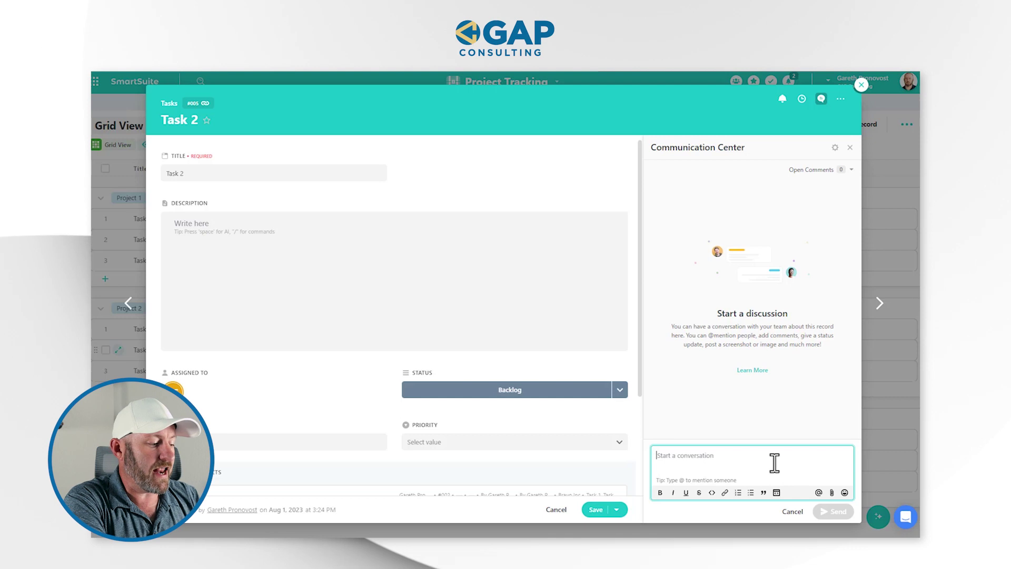
type("@g")
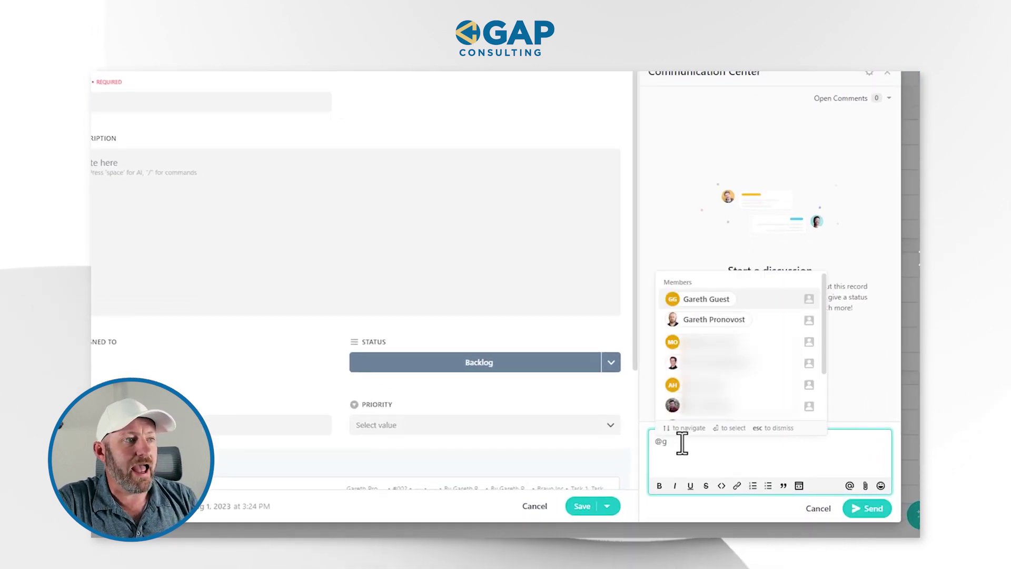
left_click(759, 294)
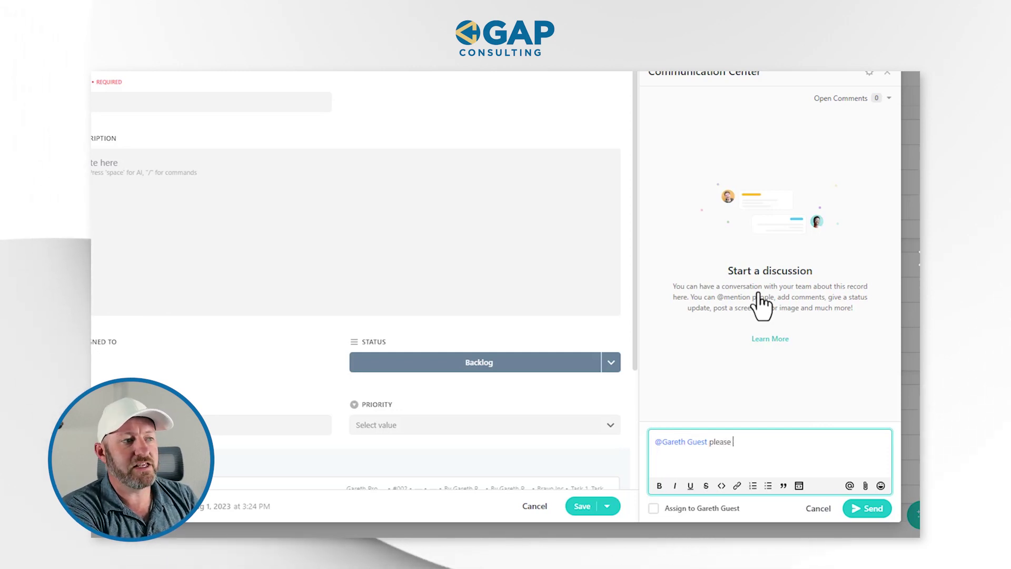
type("this")
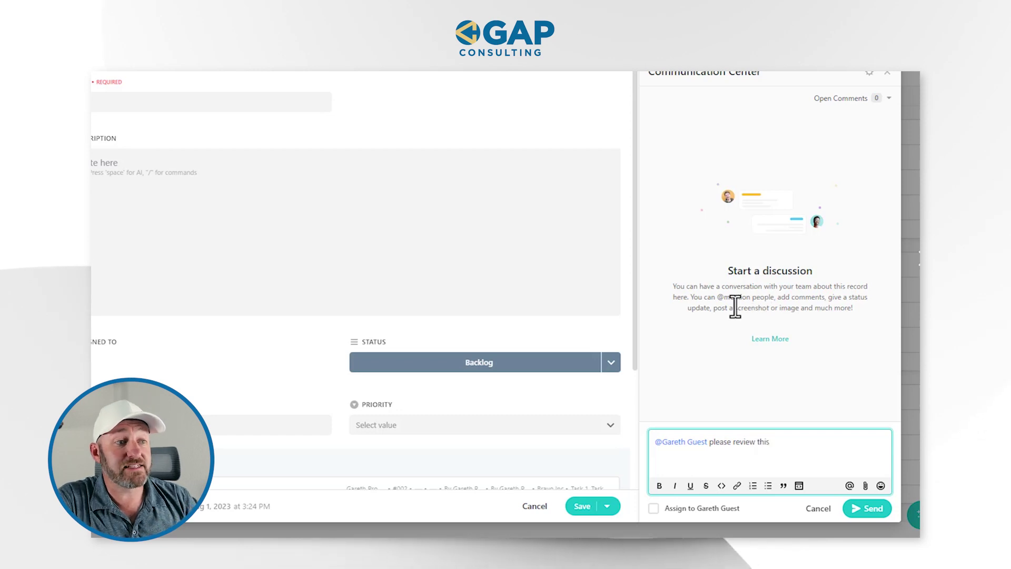
left_click(874, 509)
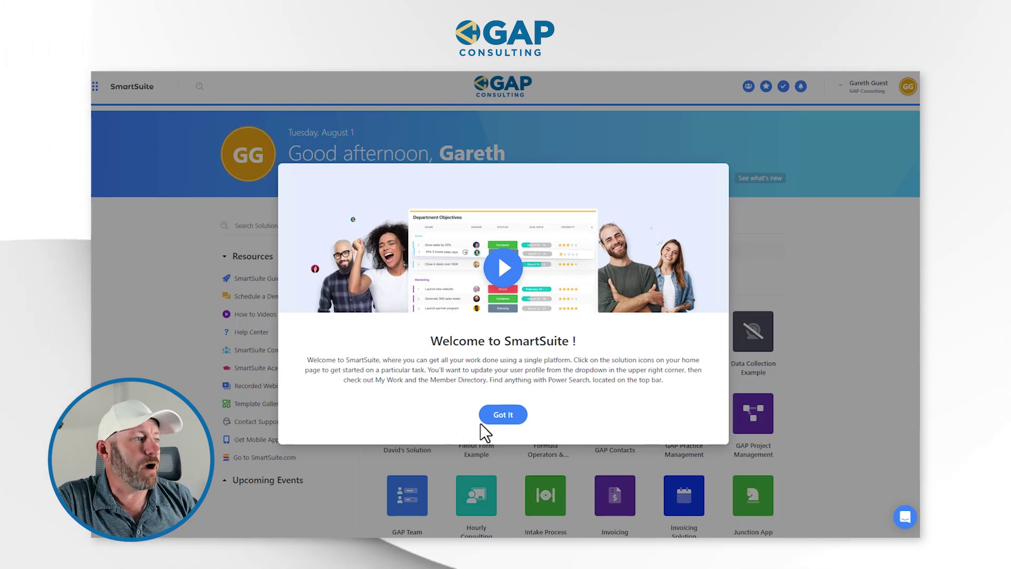
In the guest's session, dismiss the welcome message and open the Project Tracking solution from the workspace.
left_click(503, 415)
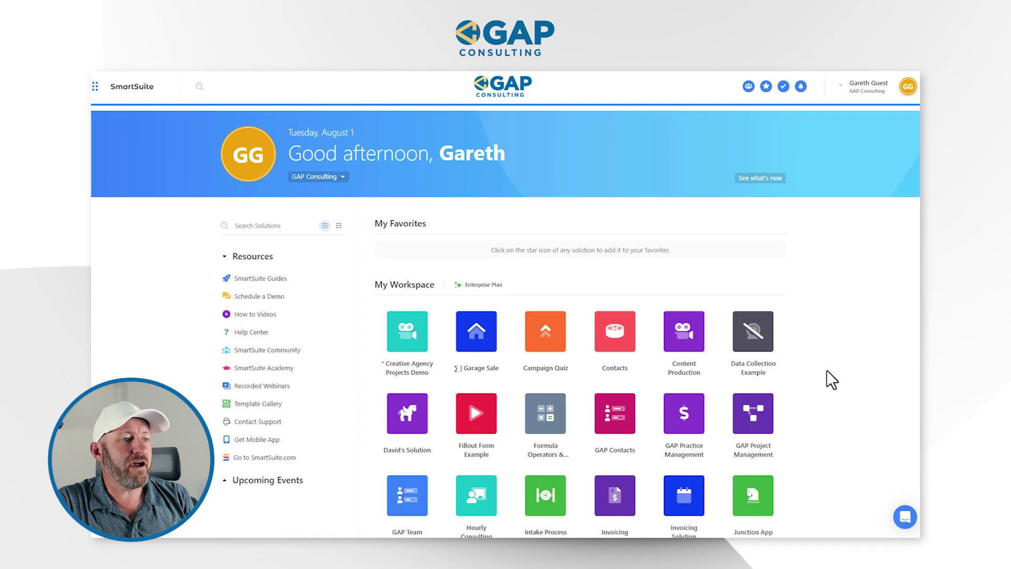
scroll(826, 370, "down", 10)
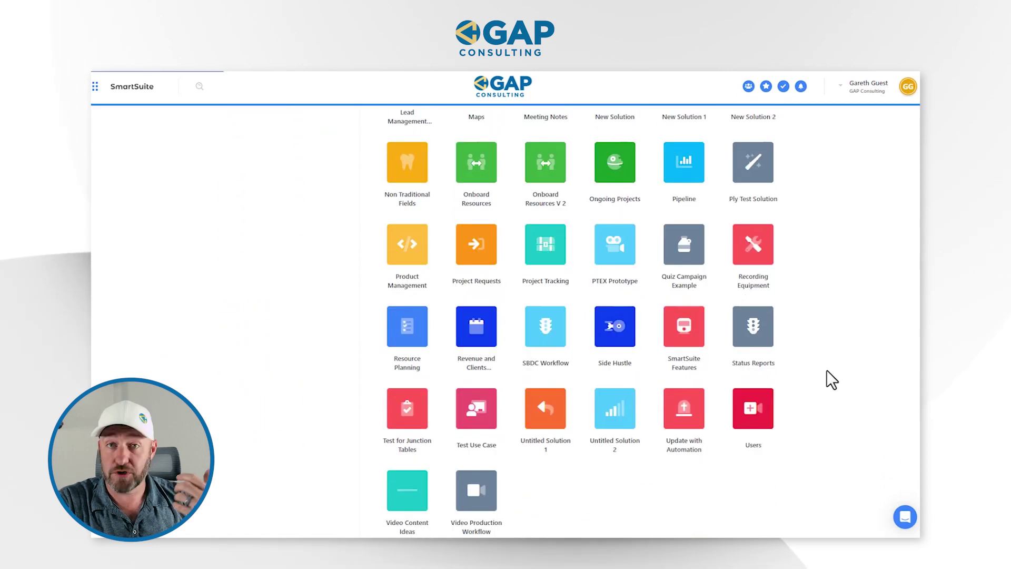
scroll(595, 342, "up", 1)
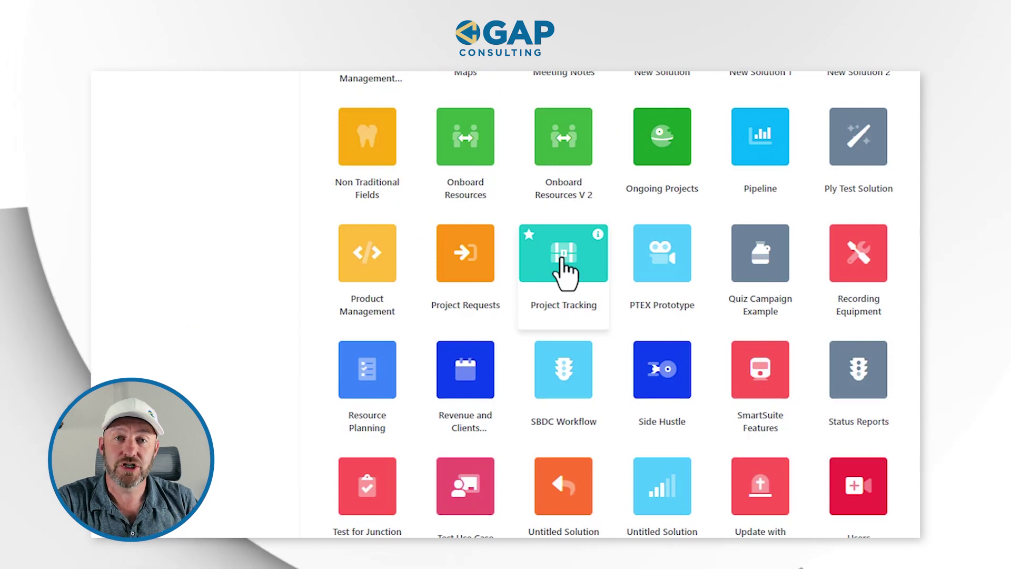
left_click(562, 259)
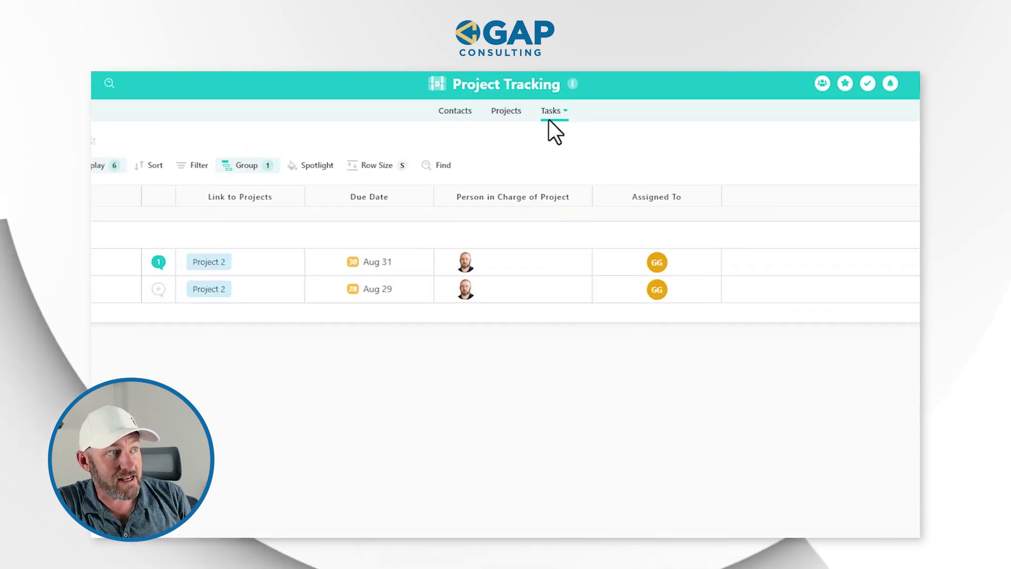
Try to change the Assigned To value of Task 2 as the guest.
left_click(659, 268)
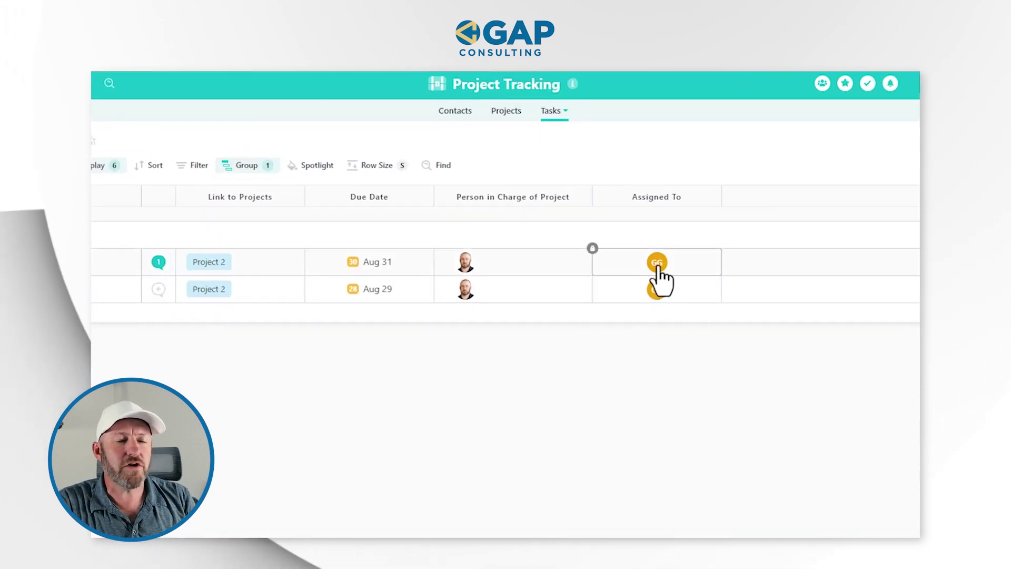
left_click(666, 267)
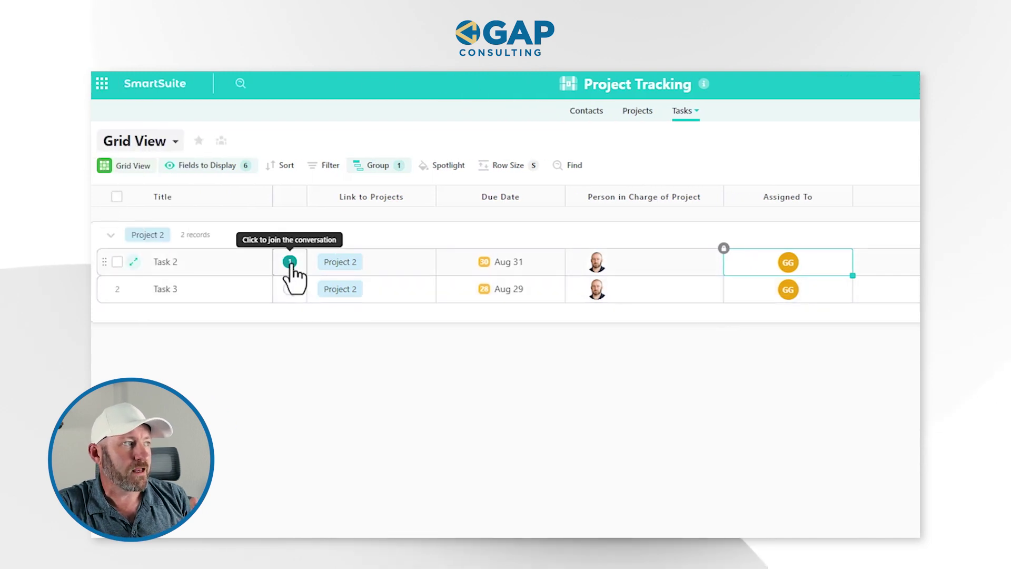
Open Task 2's conversation as the guest and send the comment "here's my reply".
left_click(290, 262)
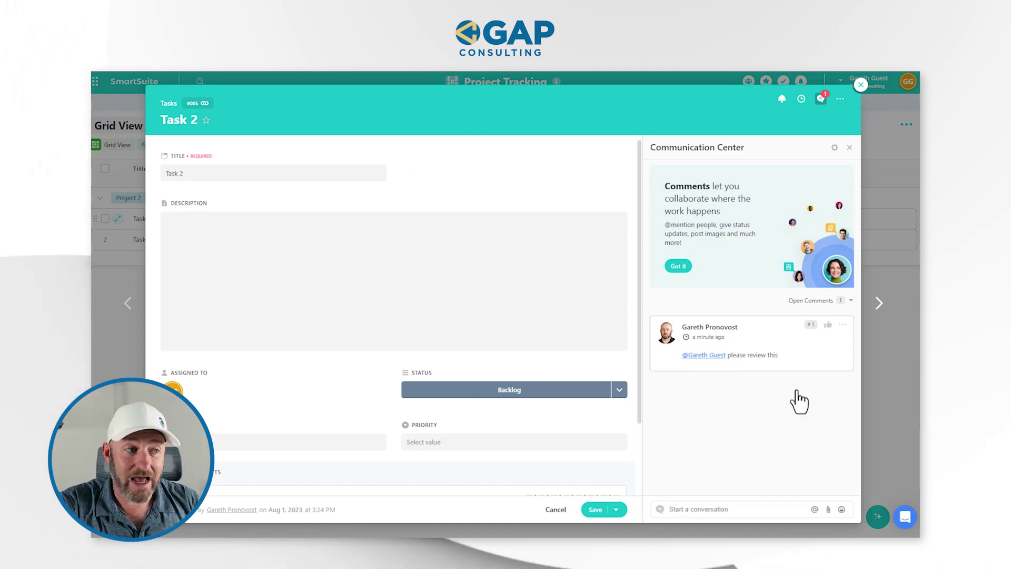
left_click(737, 507)
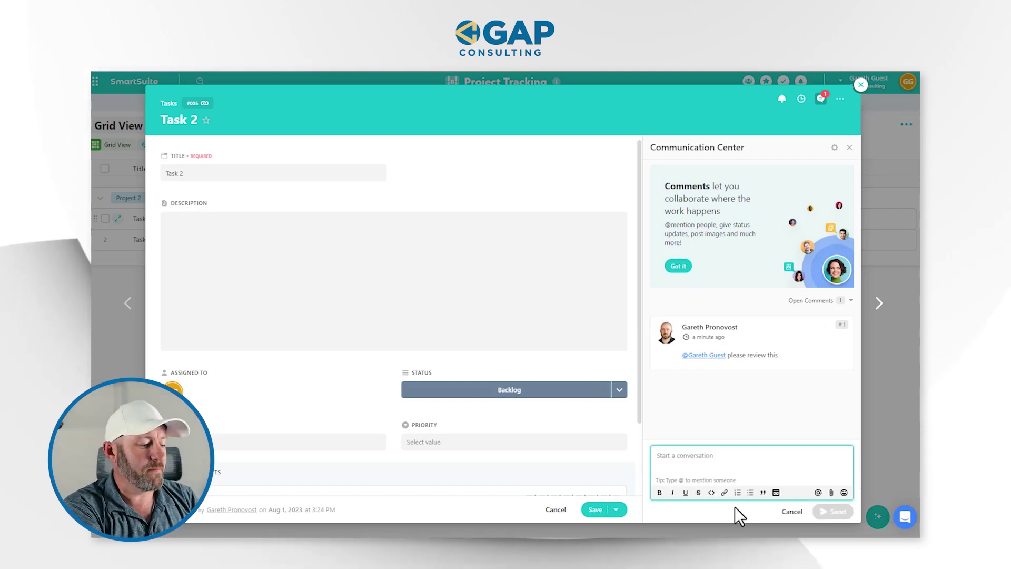
type("here's my reply")
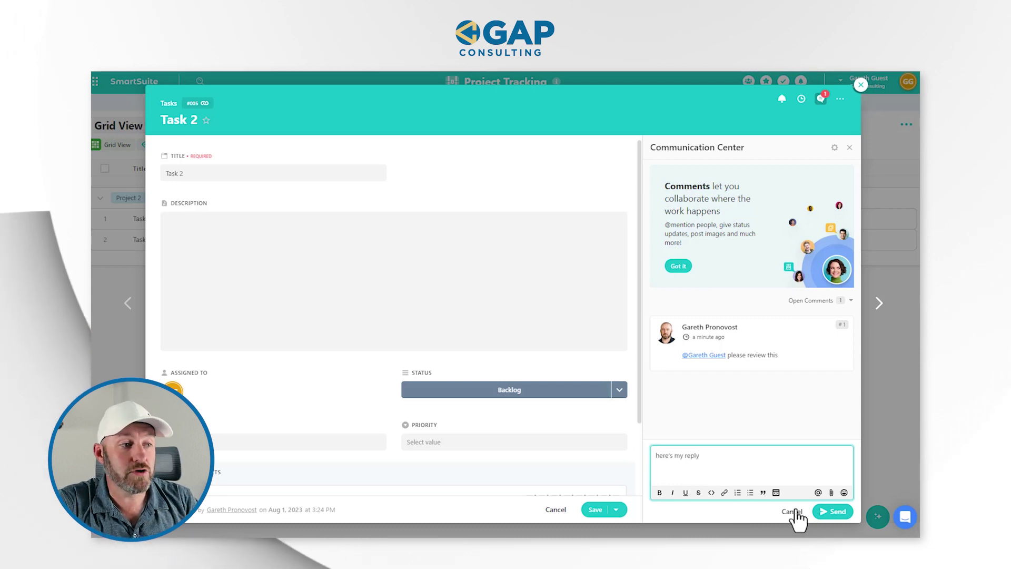
left_click(828, 514)
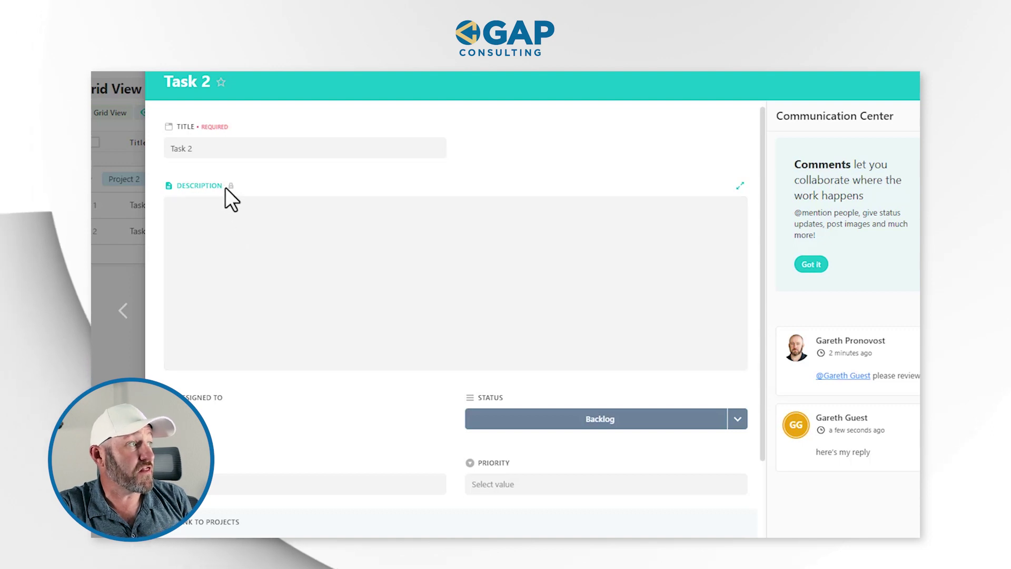
Open the assignee's profile card in the Task 2 record, and set the task's status to Ready for Review.
scroll(223, 393, "down", 2)
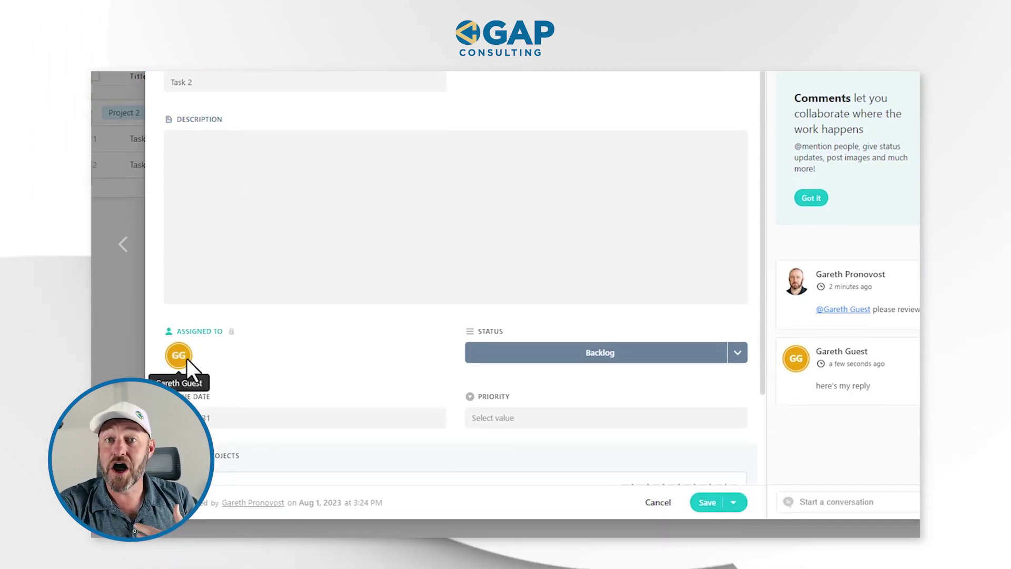
left_click(179, 356)
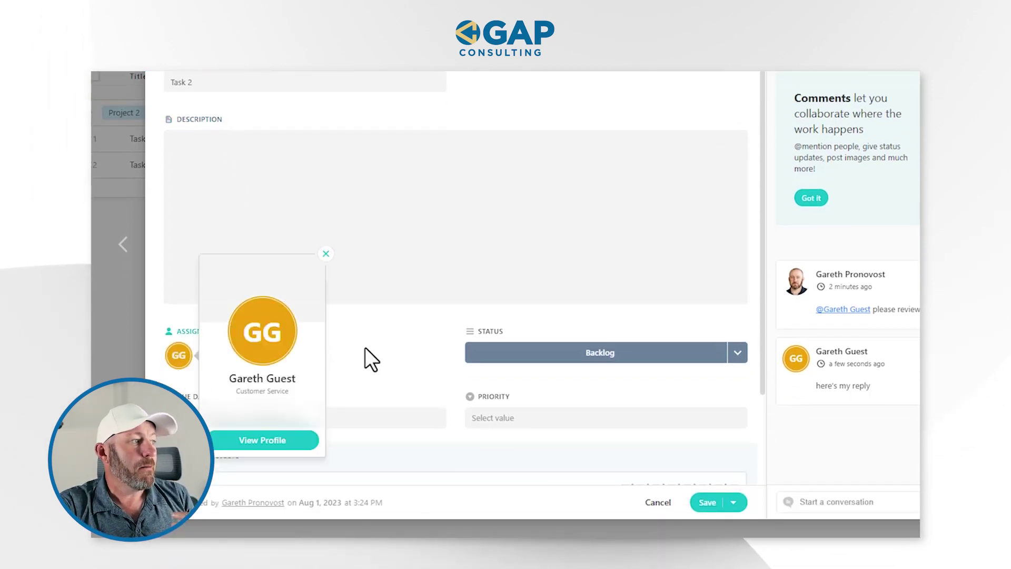
left_click(576, 362)
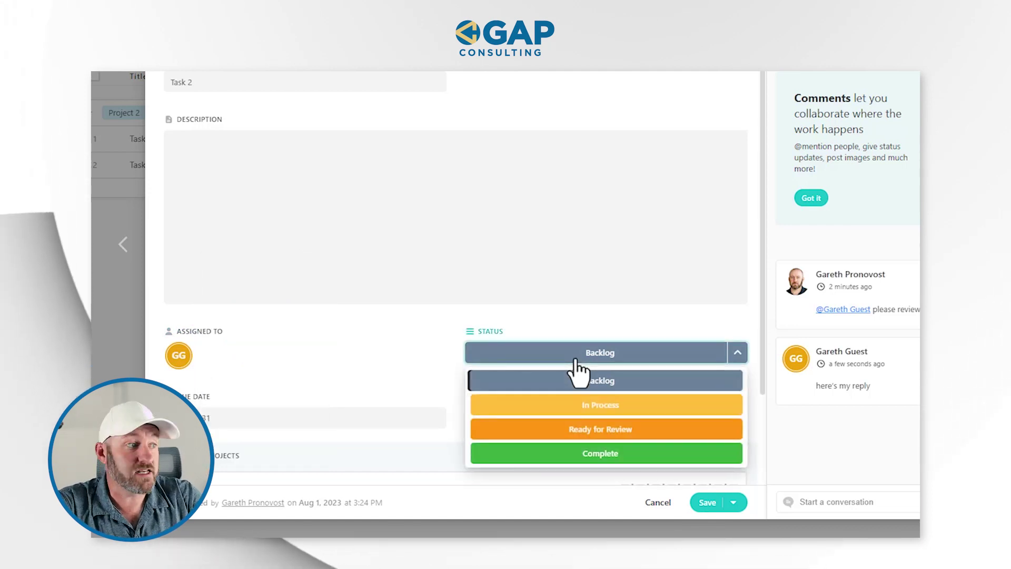
left_click(597, 433)
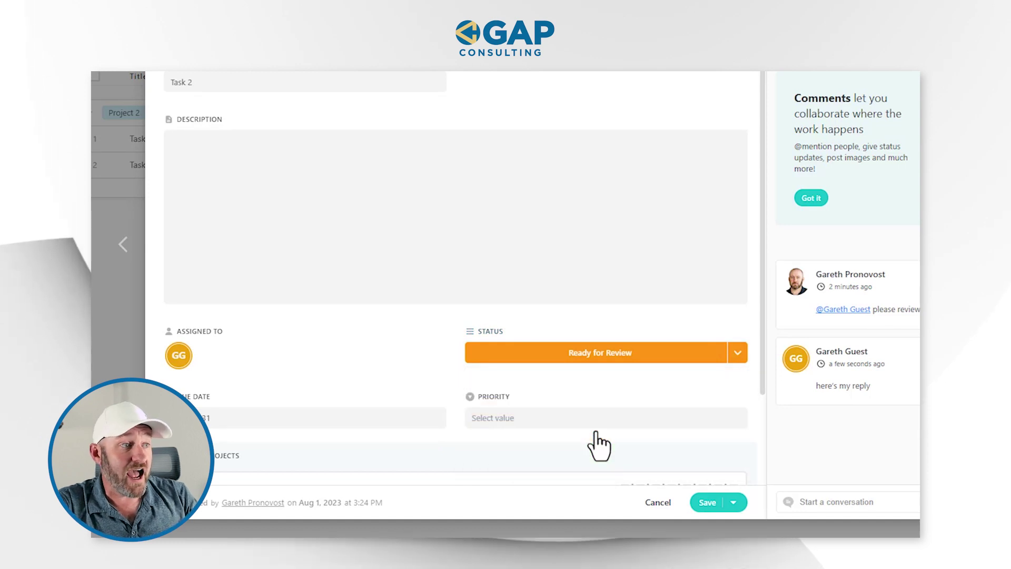
Set Task 2's status to Complete and close the record.
left_click(593, 354)
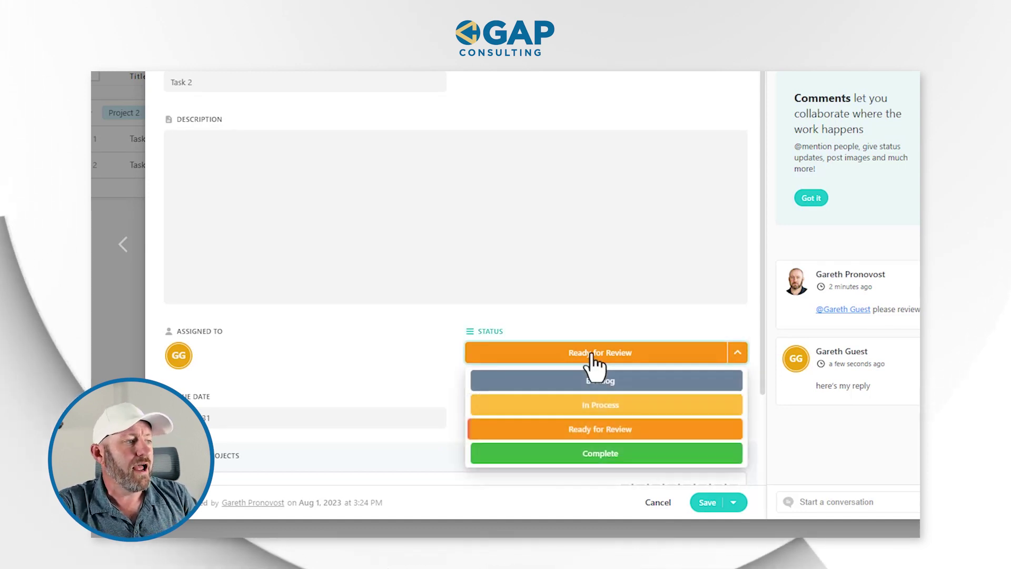
left_click(604, 456)
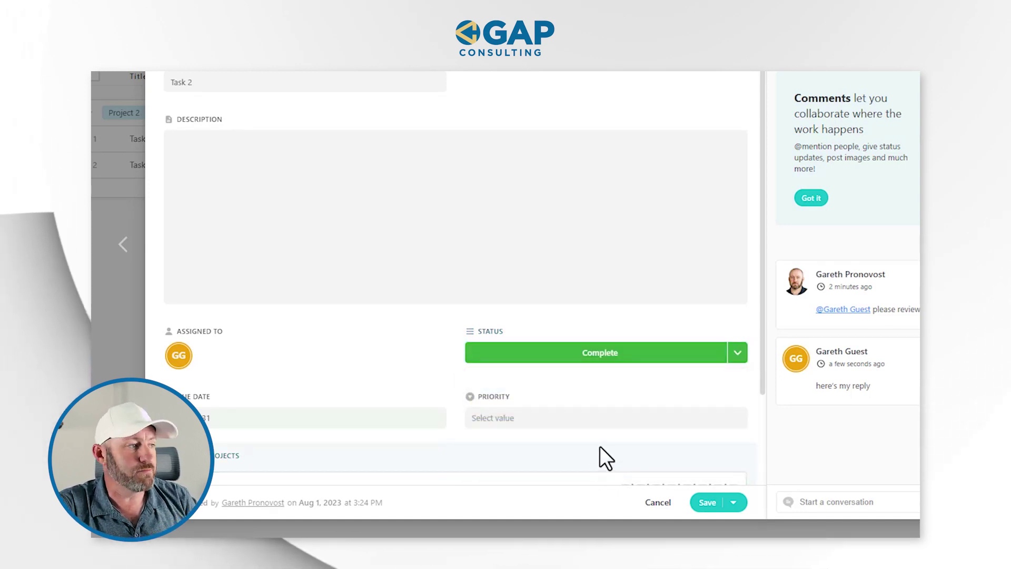
scroll(600, 448, "down", 2)
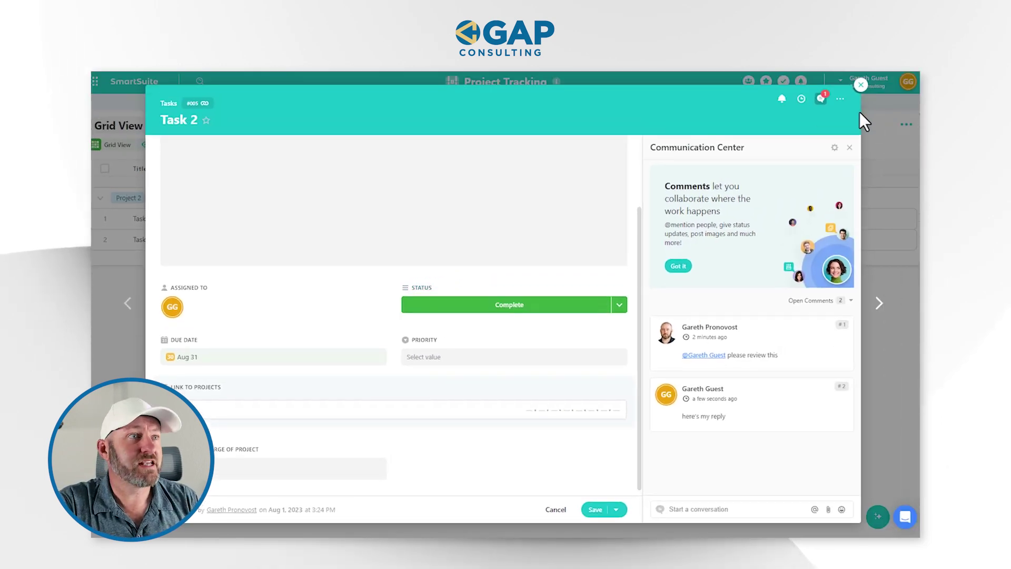
left_click(861, 85)
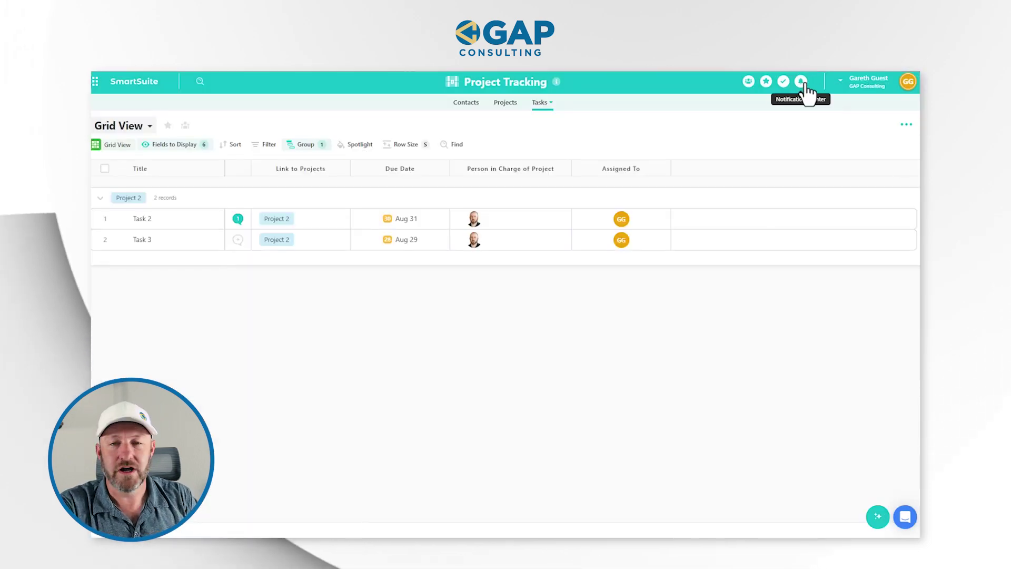
Open the guest's My Work overview and dismiss its introduction.
left_click(783, 82)
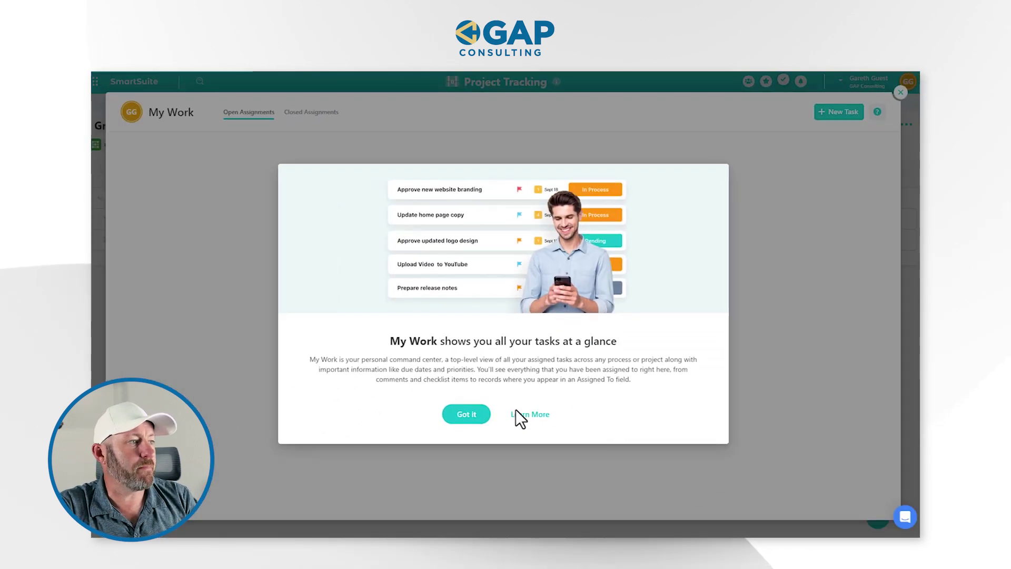
left_click(467, 414)
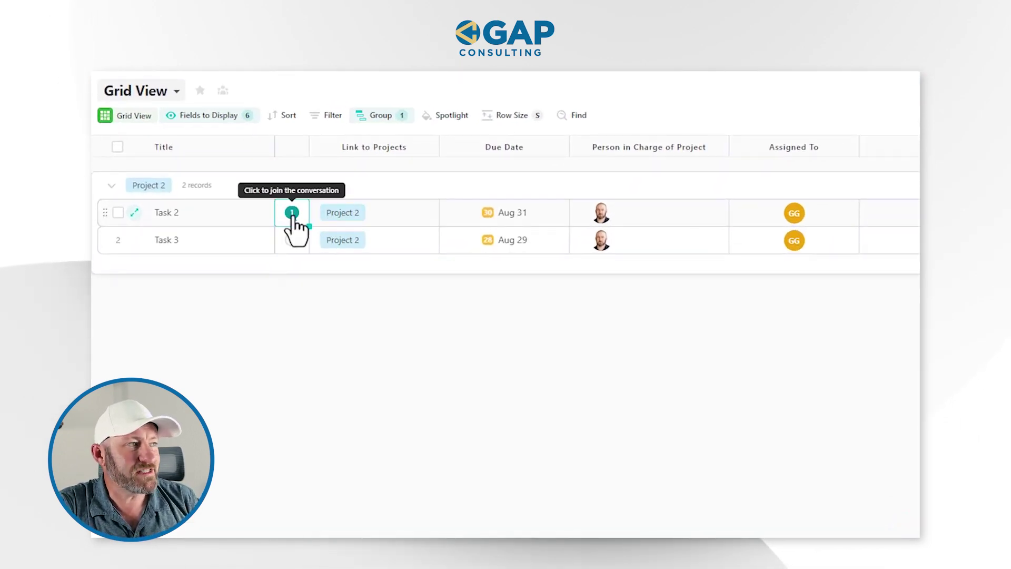
Open Task 2's conversation as the guest and draft a comment that mentions the account administrator.
left_click(268, 214)
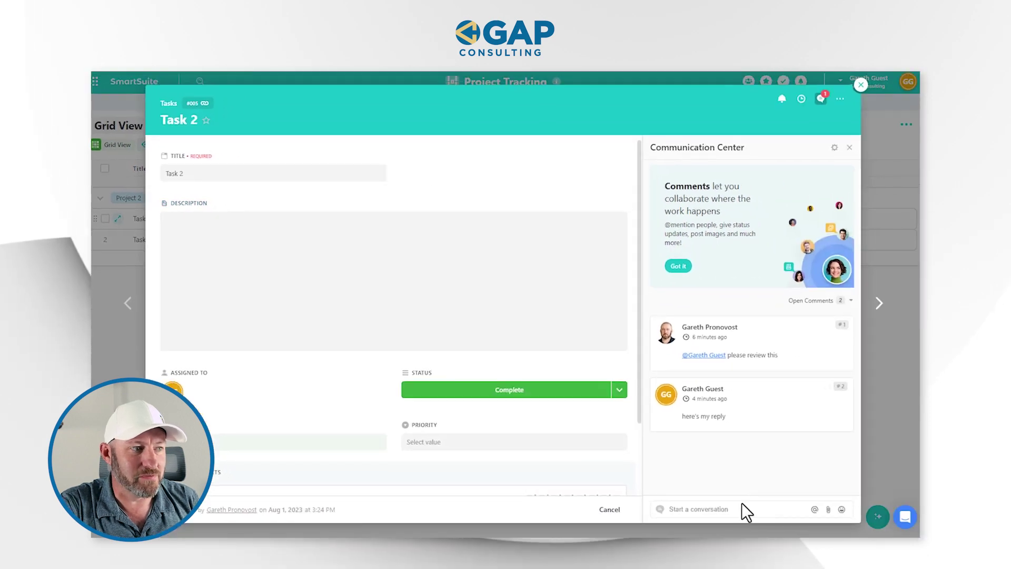
left_click(743, 506)
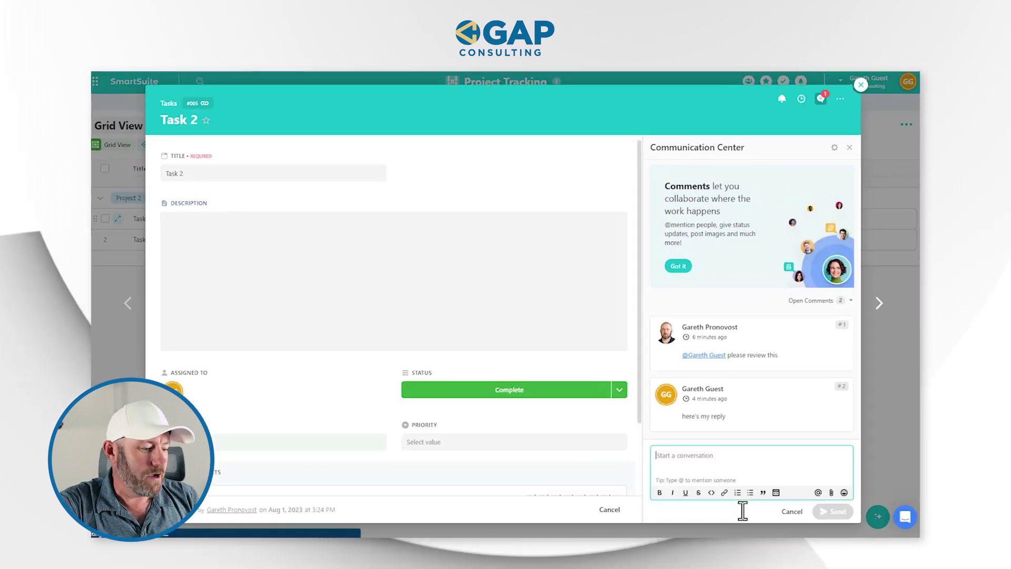
type("@ga")
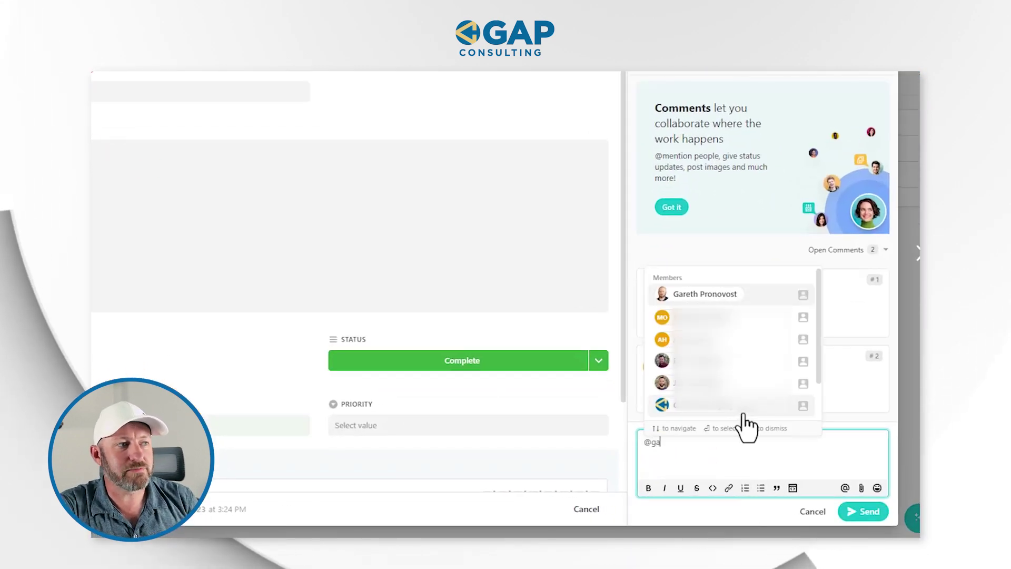
left_click(802, 299)
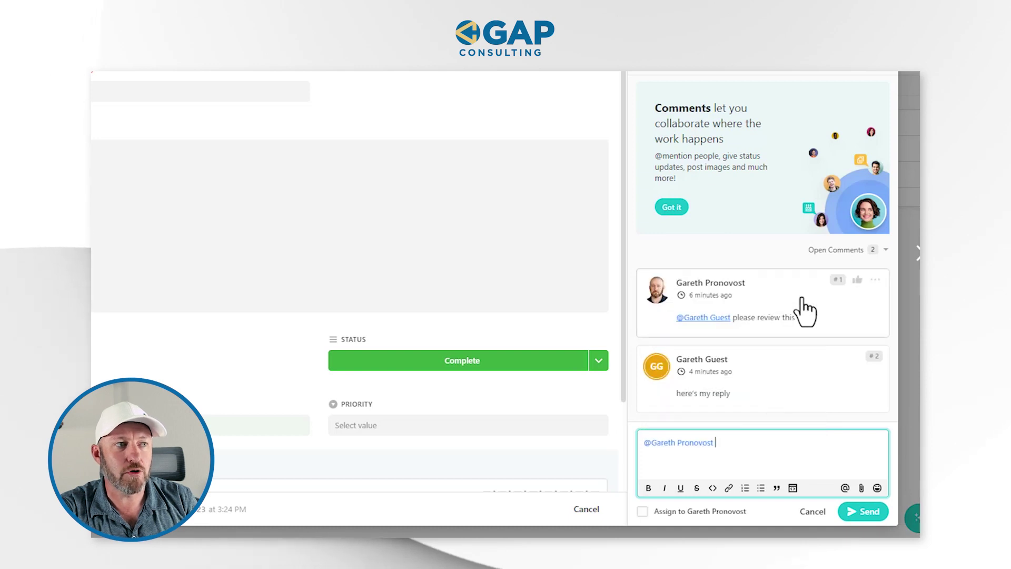
View the full profile of the member mentioned in the draft comment, and close both the profile and the Task 2 record.
double_click(706, 445)
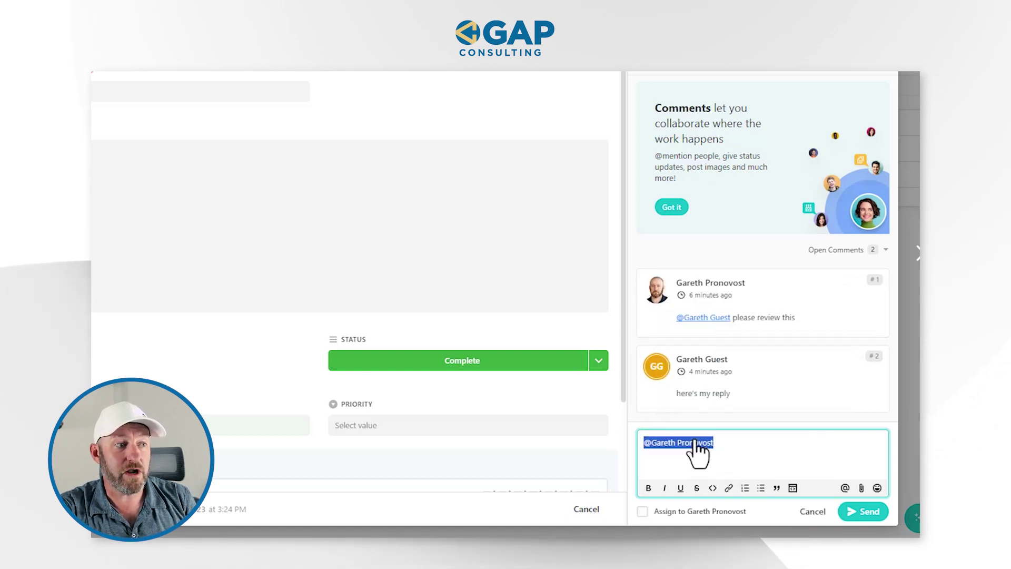
mouse_move(696, 441)
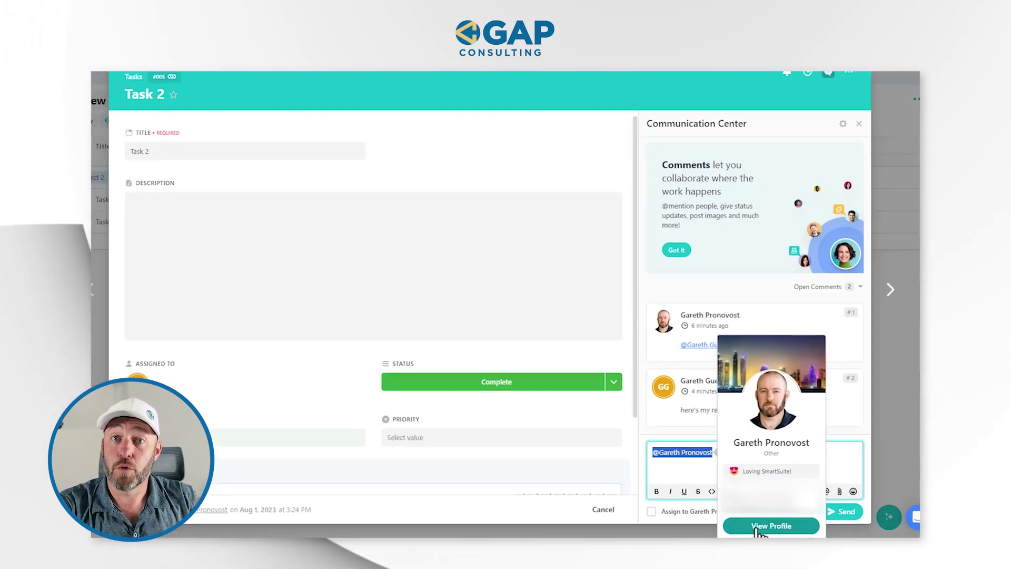
left_click(755, 526)
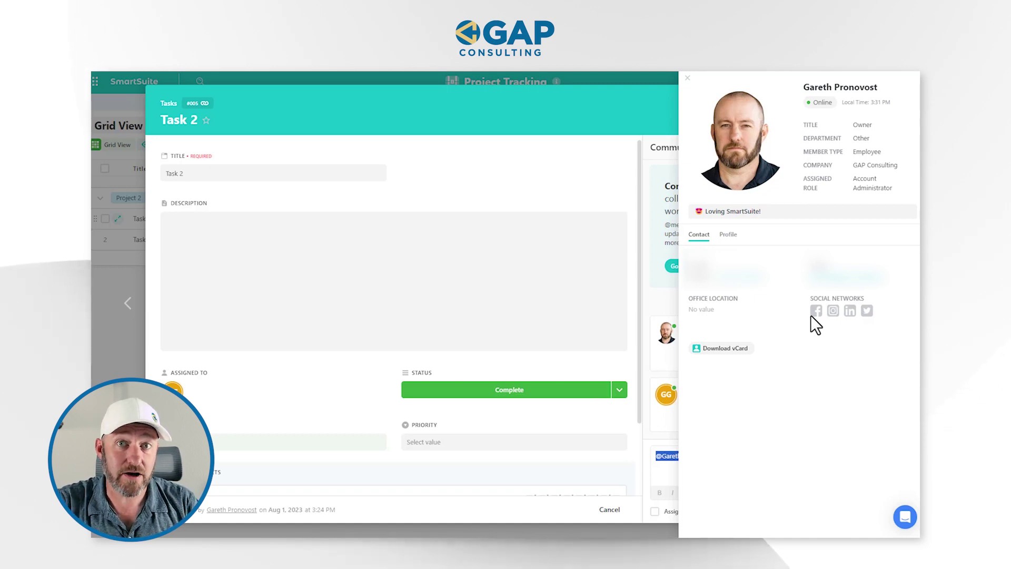
left_click(687, 78)
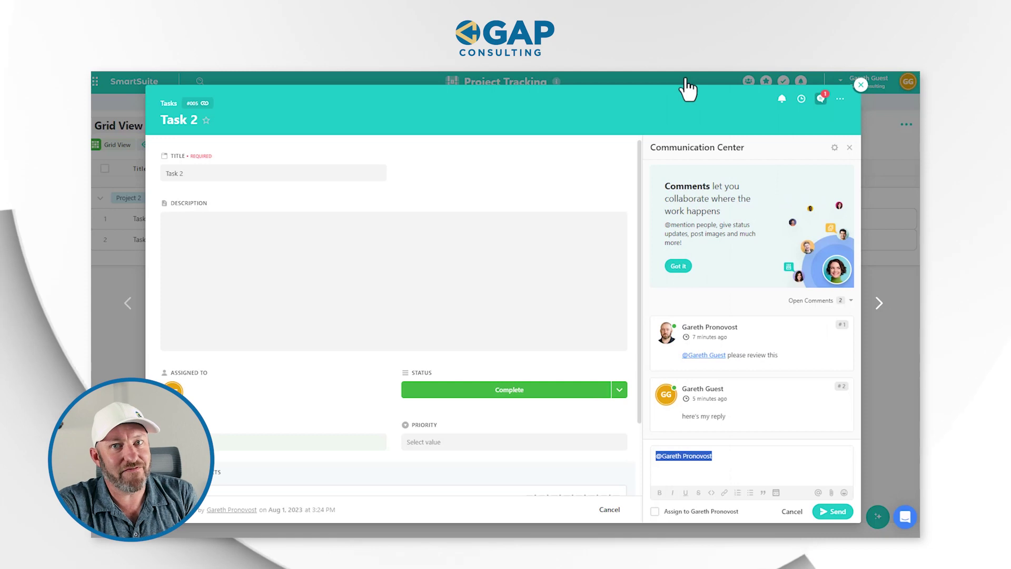
left_click(860, 84)
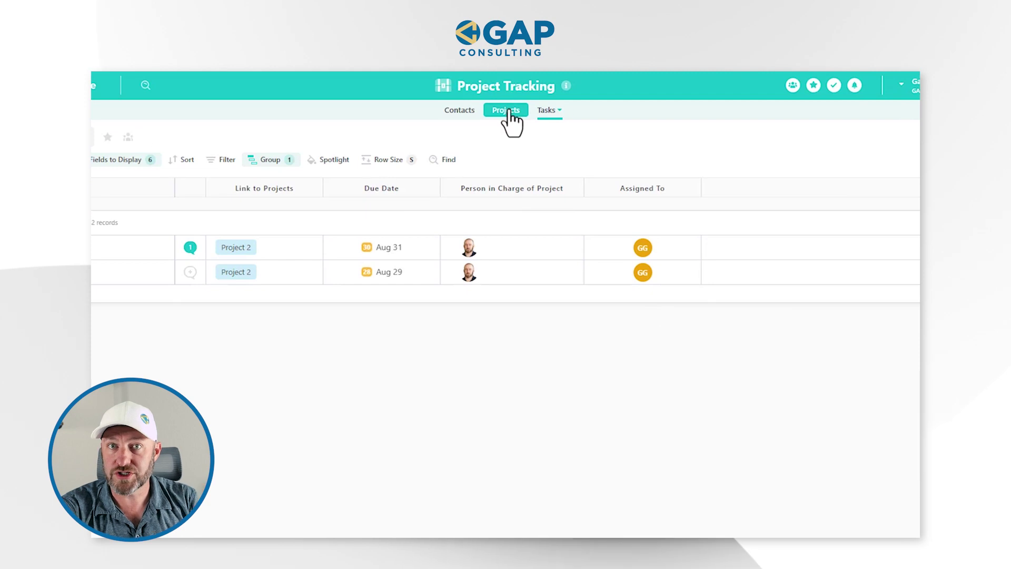
Check the Assigned To value of Project 3 in the Projects table and return to the Tasks table.
left_click(508, 112)
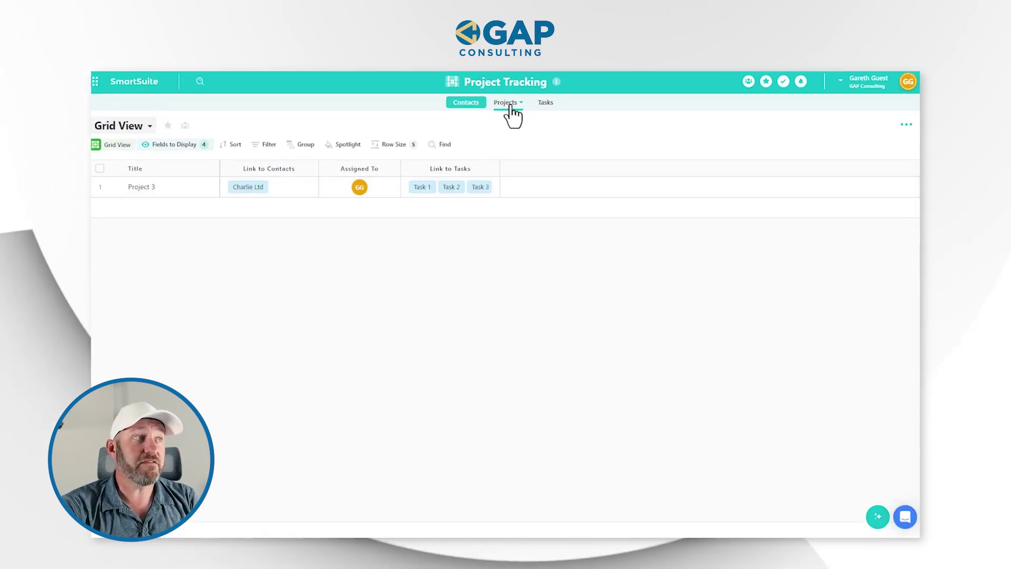
left_click(368, 190)
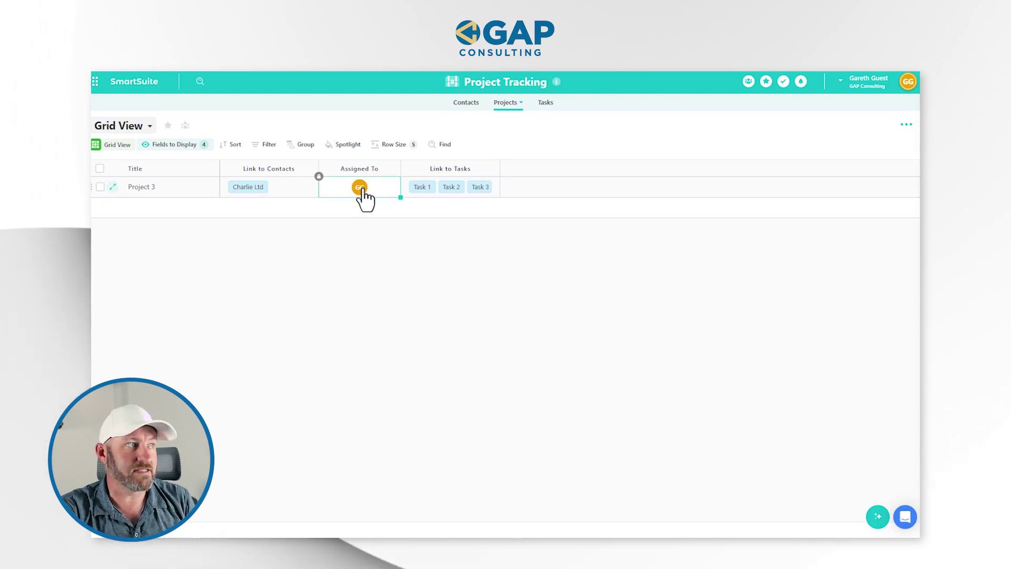
left_click(547, 103)
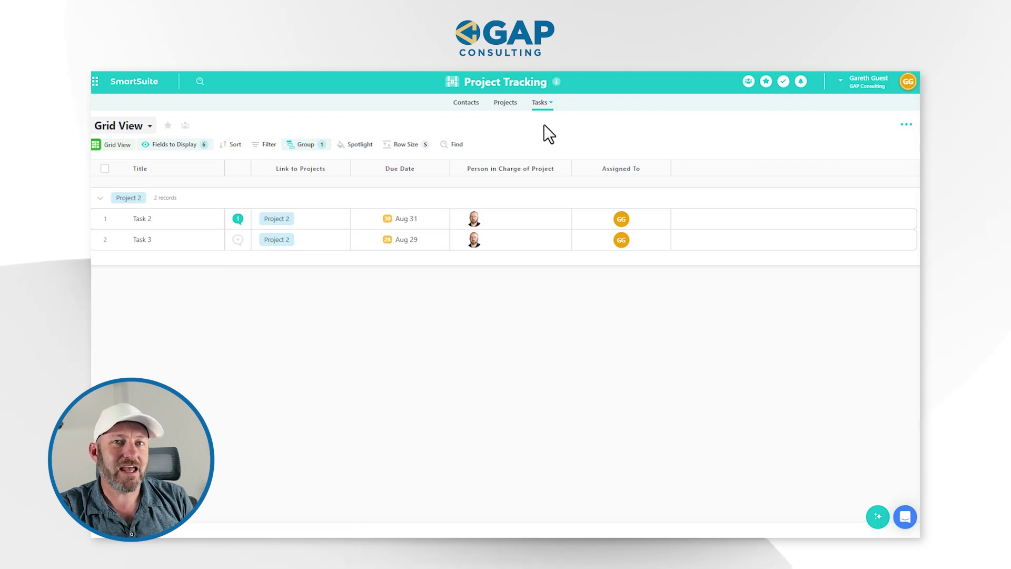
Open the Project 3 record from the Projects table and try to open its linked Task 3 as the guest.
left_click(509, 109)
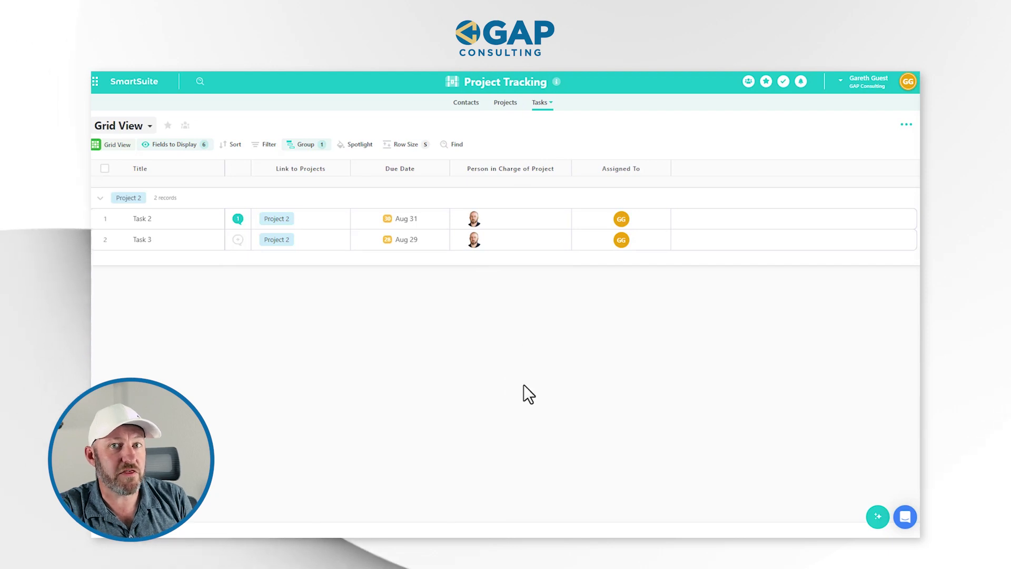
left_click(507, 105)
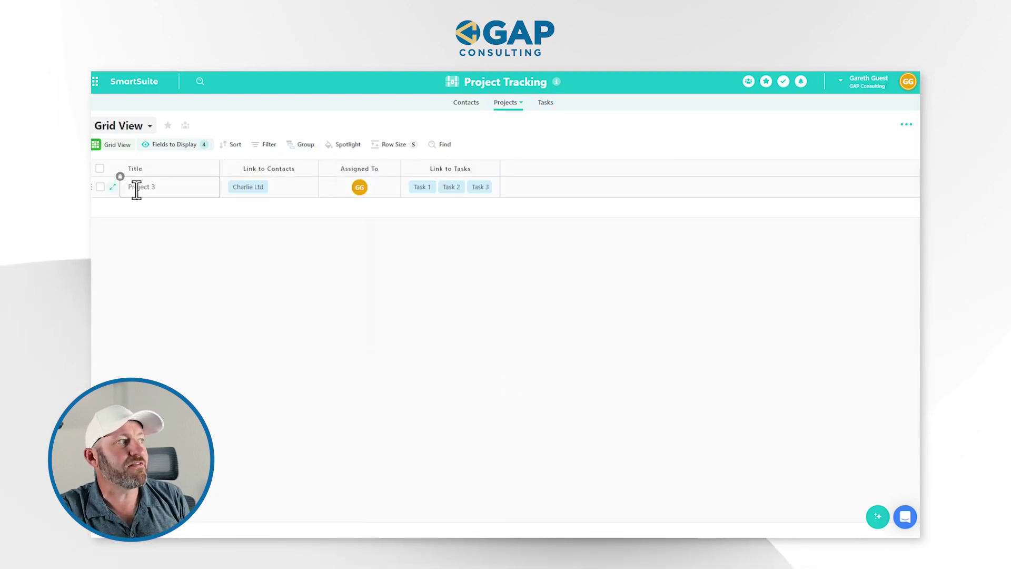
left_click(113, 187)
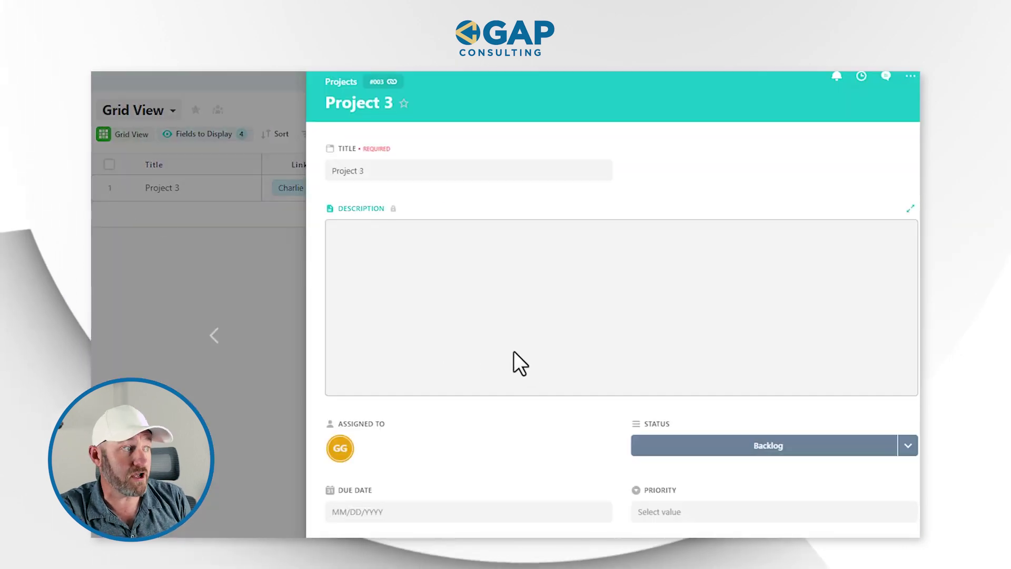
scroll(526, 363, "down", 5)
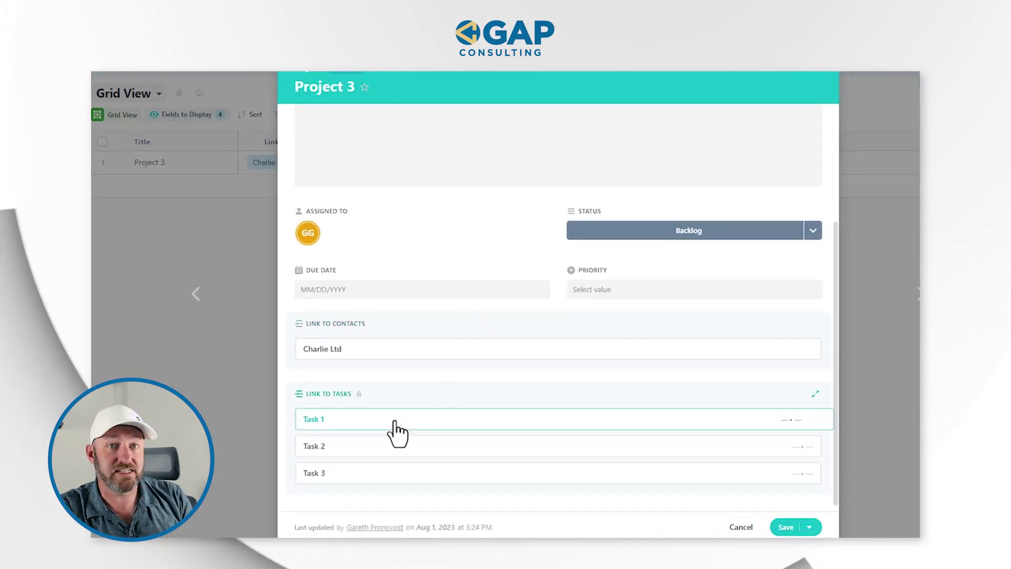
left_click(400, 476)
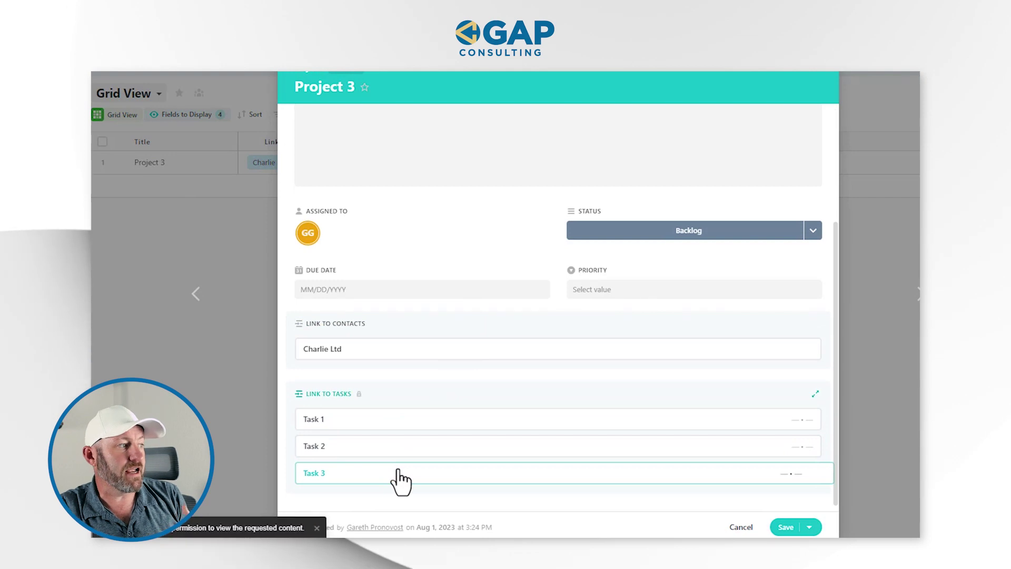